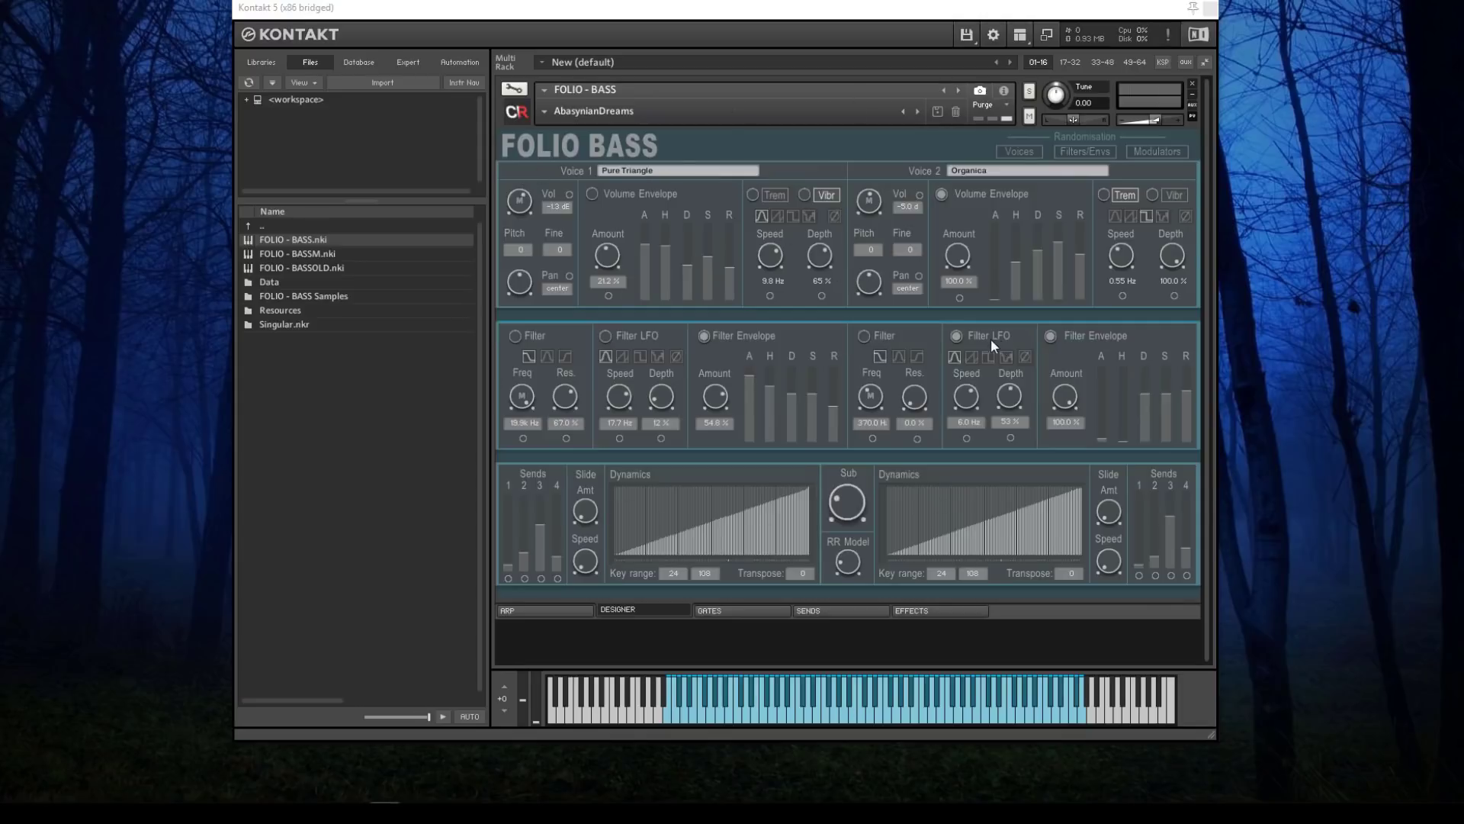
Check Voice 1's waveform choices and close the chooser, keeping Pure Triangle
{"action": "left_click", "coordinate": [671, 172]}
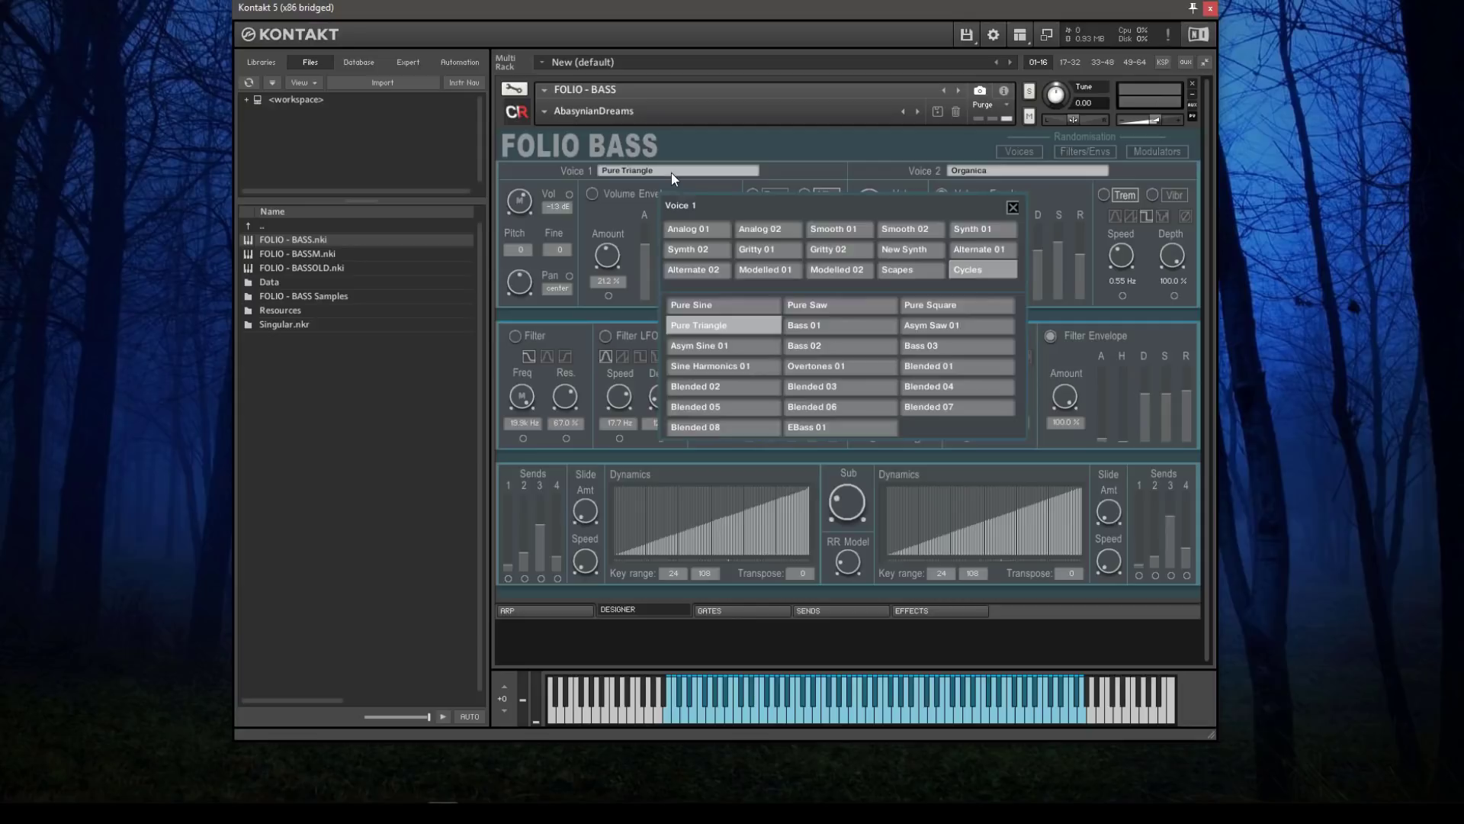
{"action": "left_click", "coordinate": [1012, 208]}
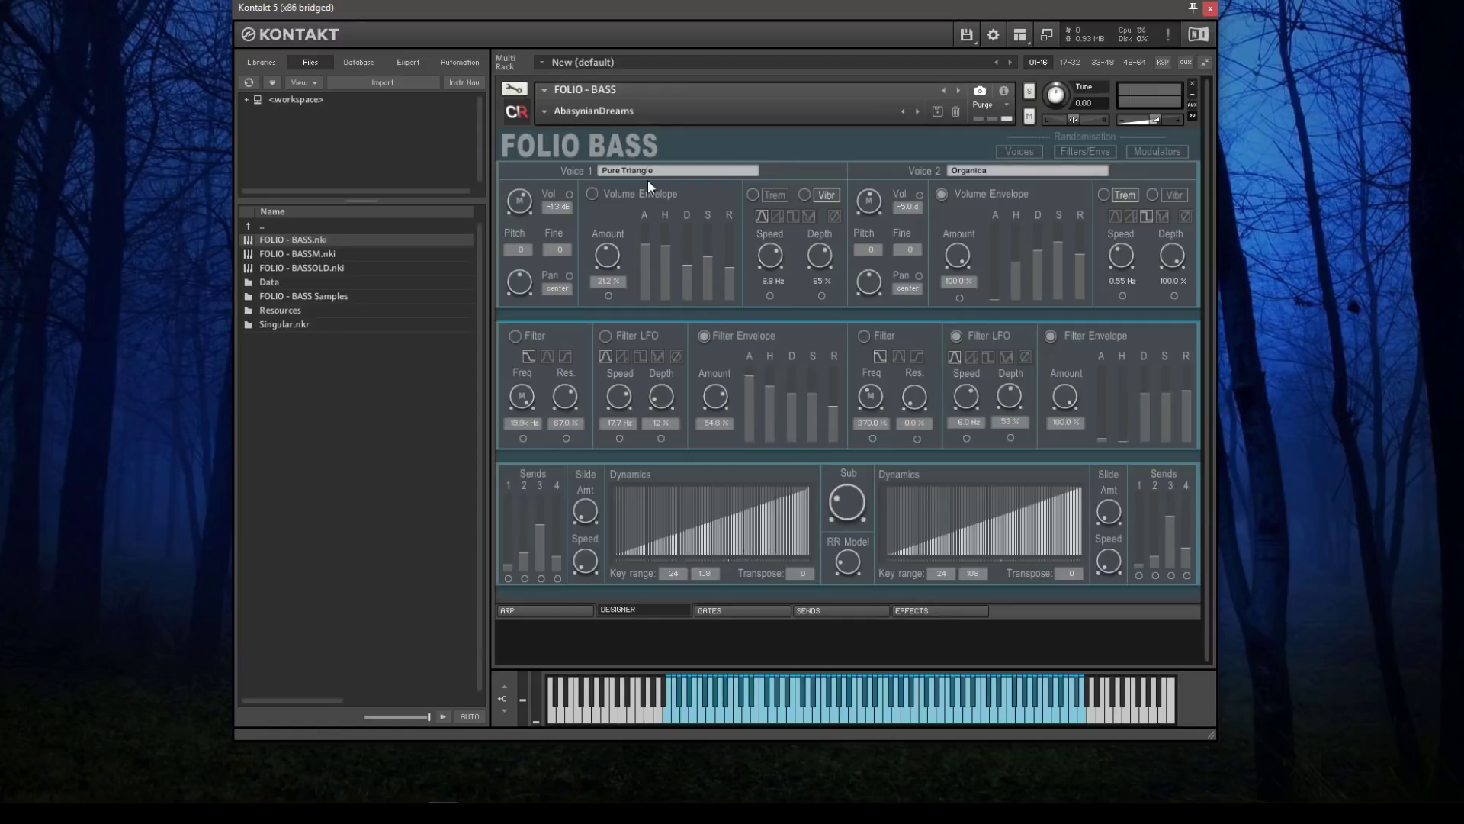
On the Gates page, leave Voice 1 Gate A's target at Vol(Gain) and raise its third step
{"action": "left_click", "coordinate": [767, 611]}
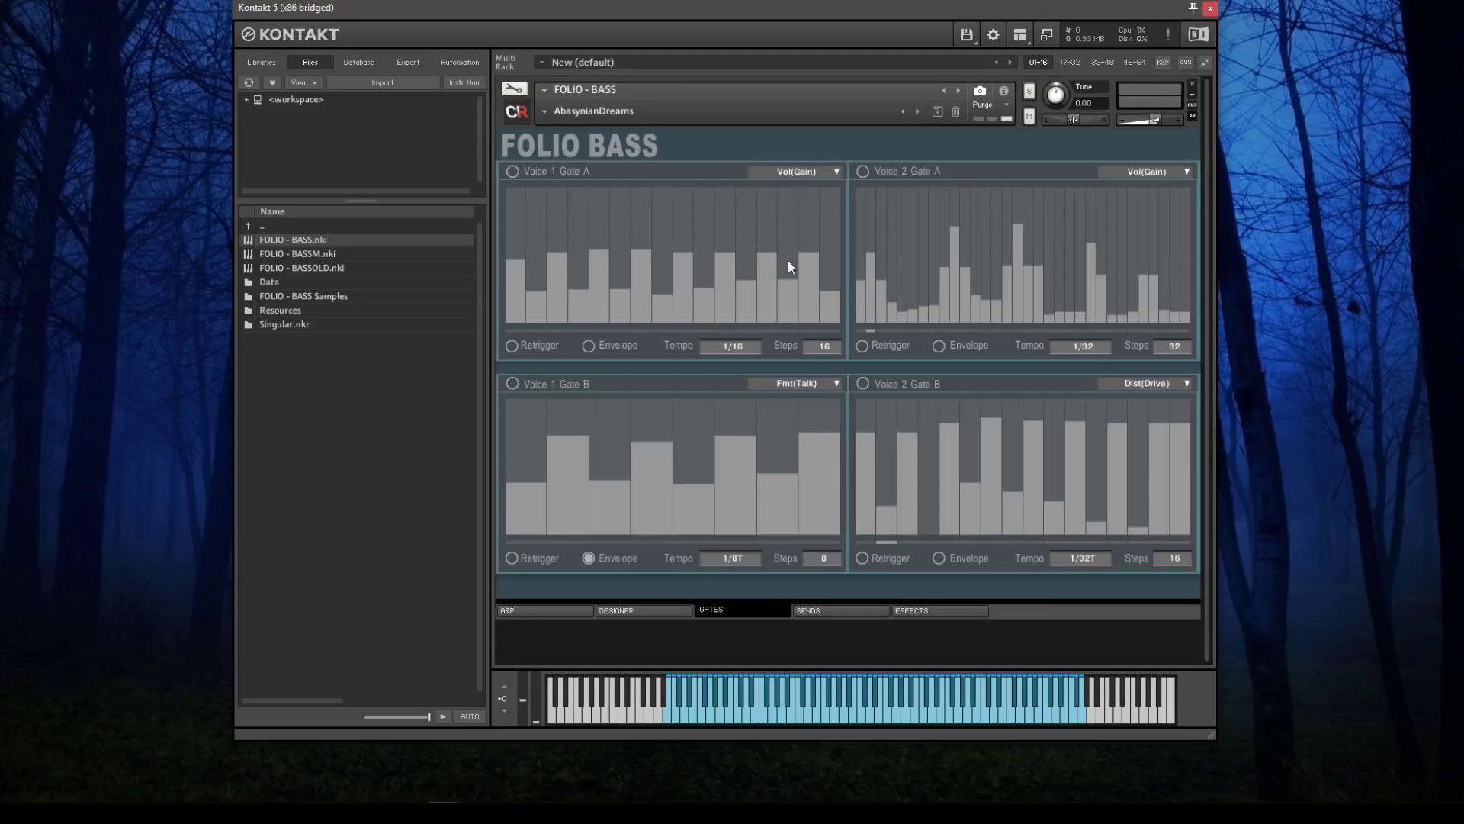
{"action": "left_click", "coordinate": [795, 174]}
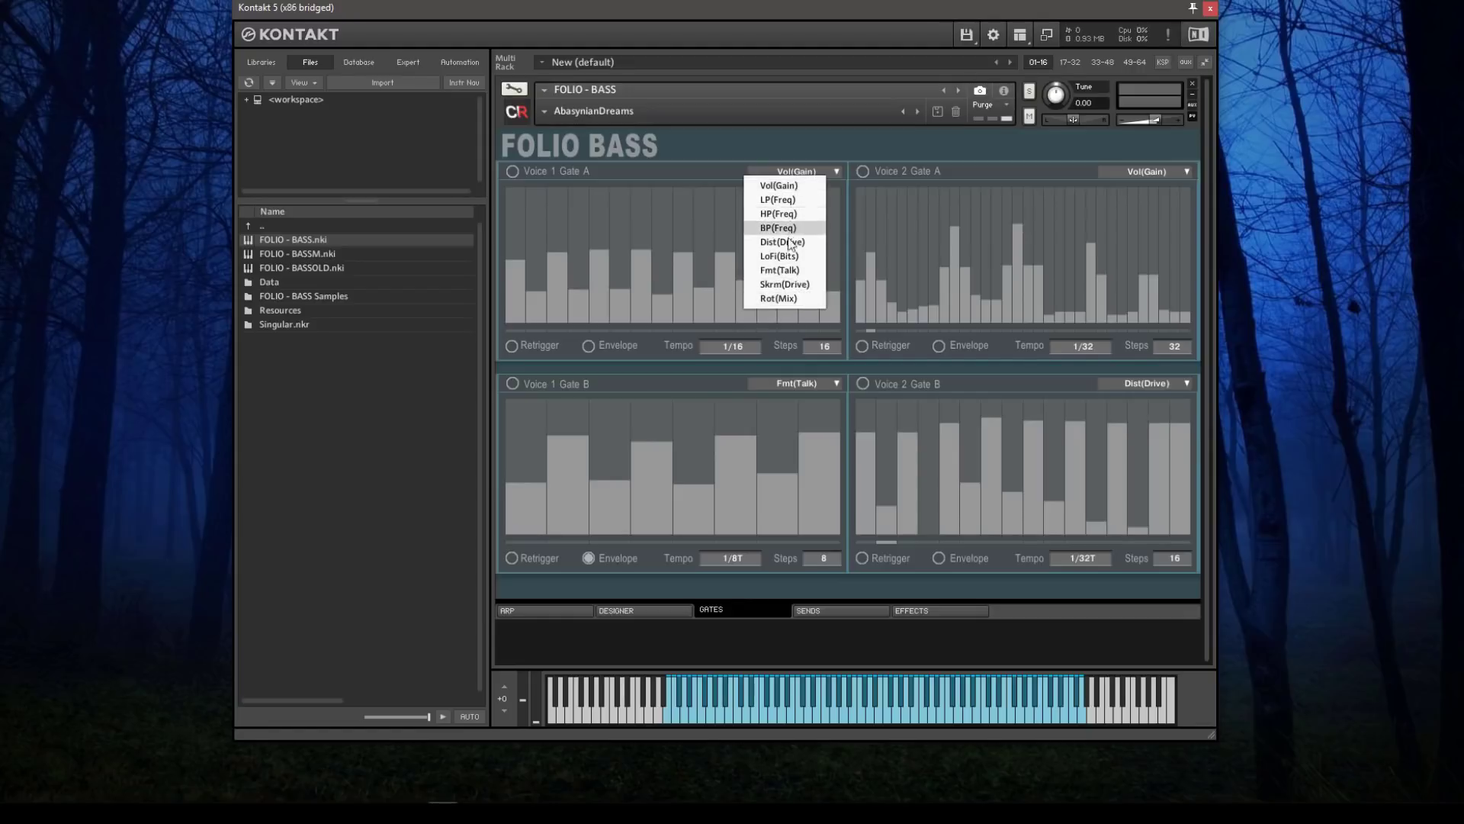
{"action": "left_click", "coordinate": [689, 174]}
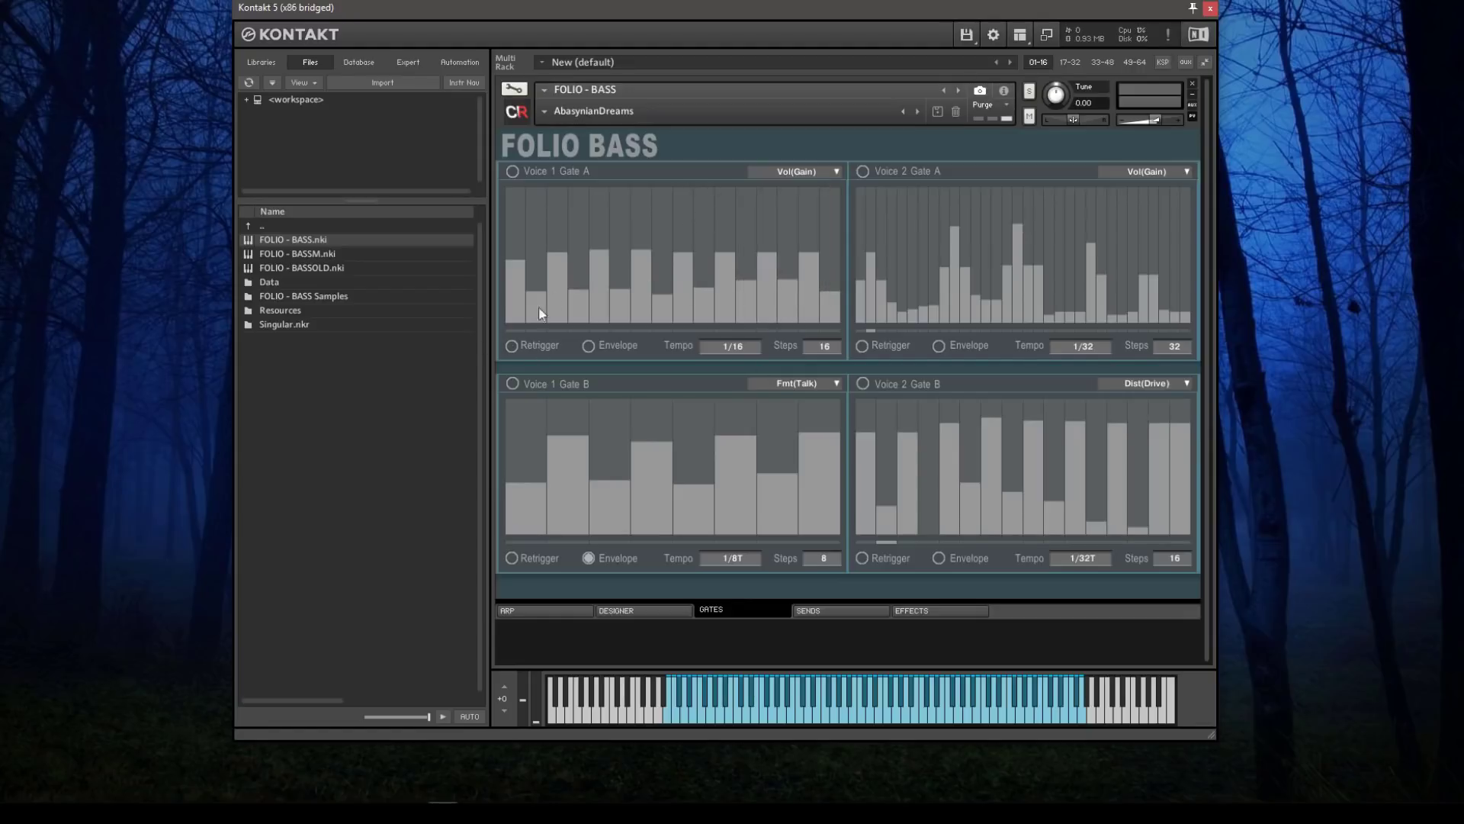
{"action": "left_click", "coordinate": [564, 227]}
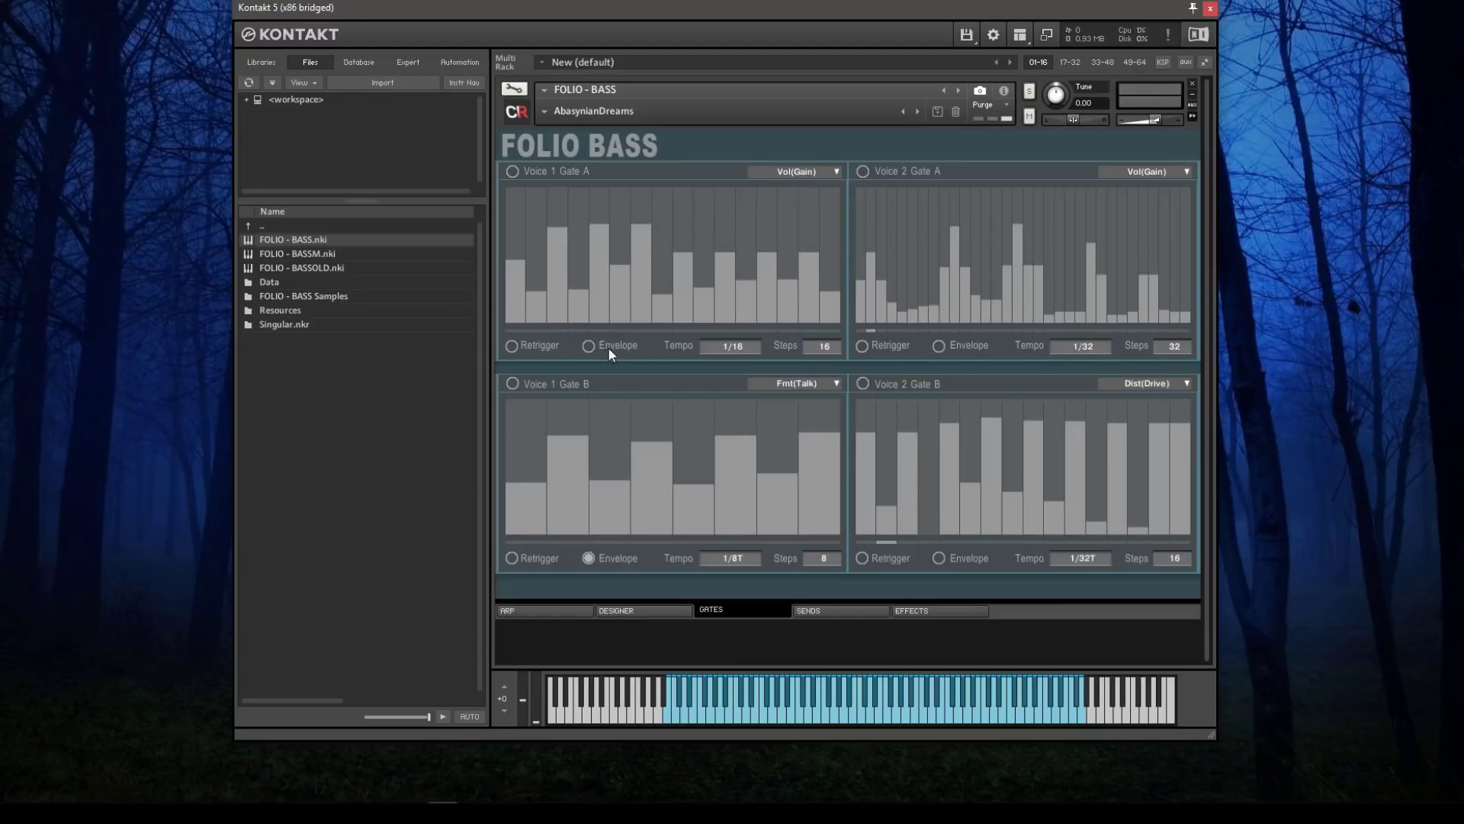
Set Voice 1 Gate A to 32 steps and draw heights across the new steps
{"action": "left_click", "coordinate": [827, 350]}
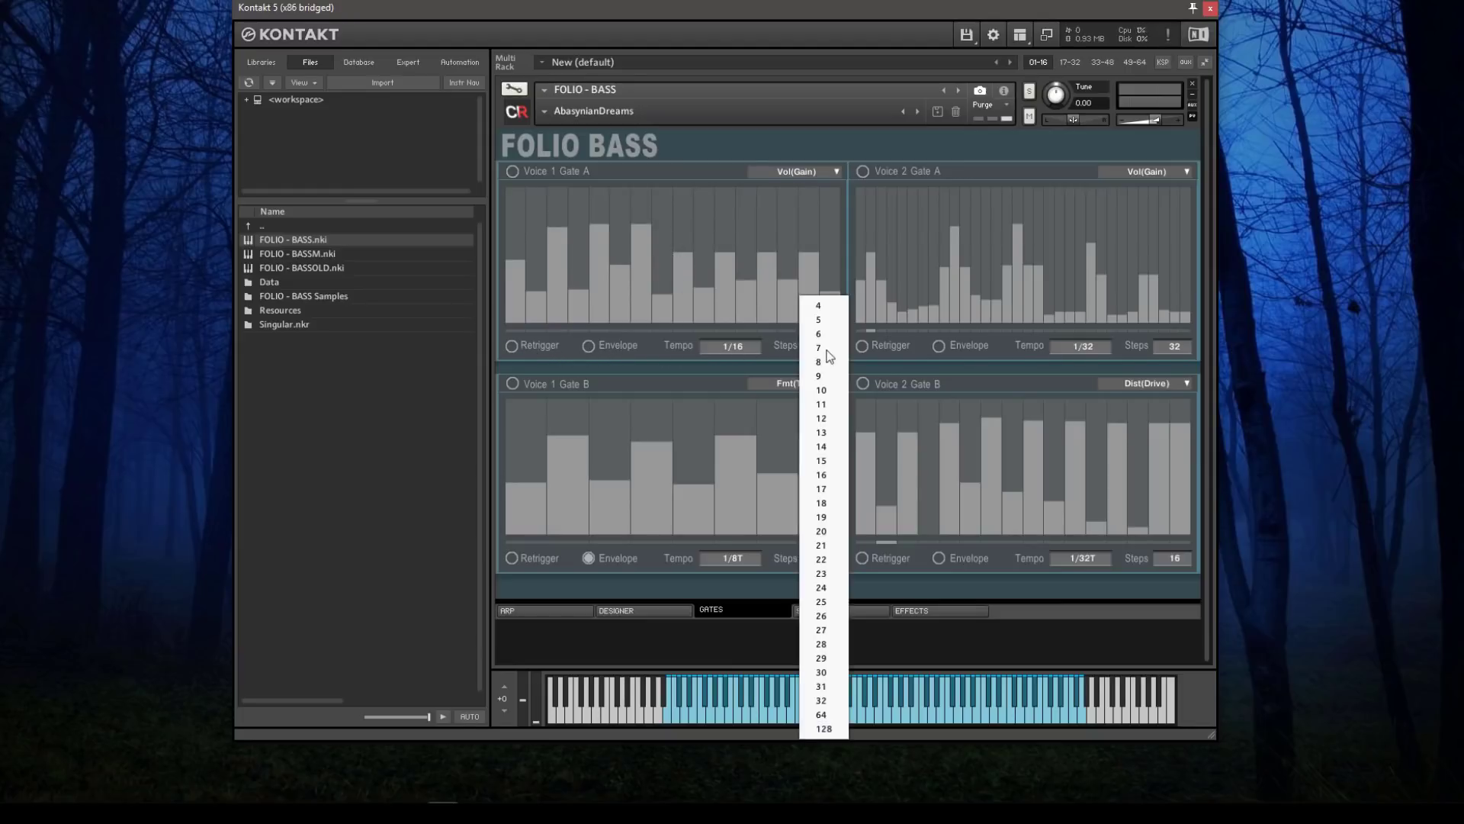
{"action": "left_click", "coordinate": [822, 703]}
{"action": "mouse_move", "coordinate": [686, 284]}
{"action": "left_mouse_down"}
{"action": "mouse_move", "coordinate": [741, 243]}
{"action": "mouse_move", "coordinate": [839, 269]}
{"action": "left_mouse_up"}
{"action": "mouse_move", "coordinate": [725, 298]}
{"action": "left_mouse_down"}
{"action": "mouse_move", "coordinate": [684, 294]}
{"action": "mouse_move", "coordinate": [695, 275]}
{"action": "left_mouse_up"}
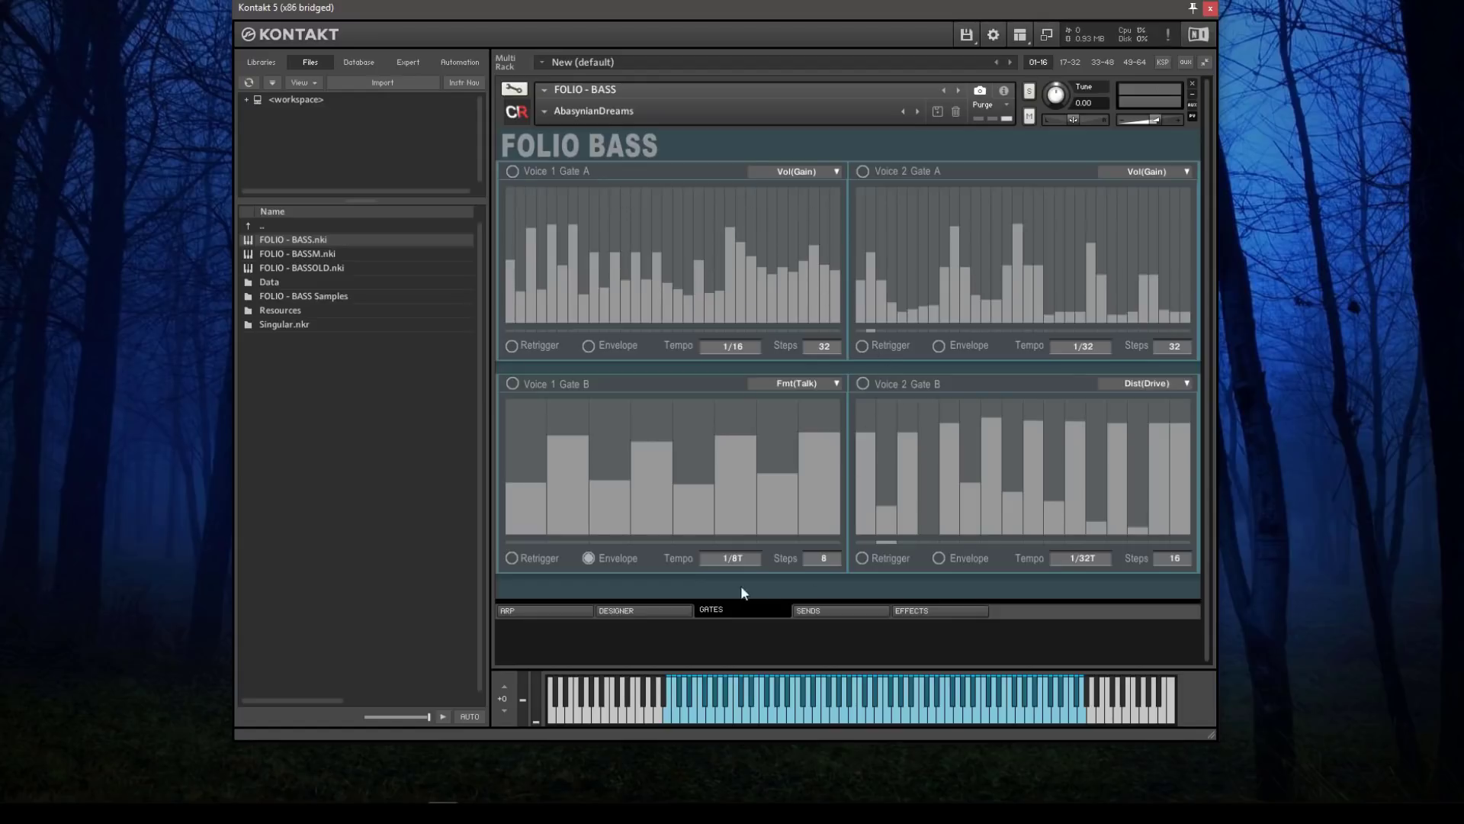
Review the send effects and raise Voice 1's Send 1 Reverb level to about a third
{"action": "left_click", "coordinate": [849, 610]}
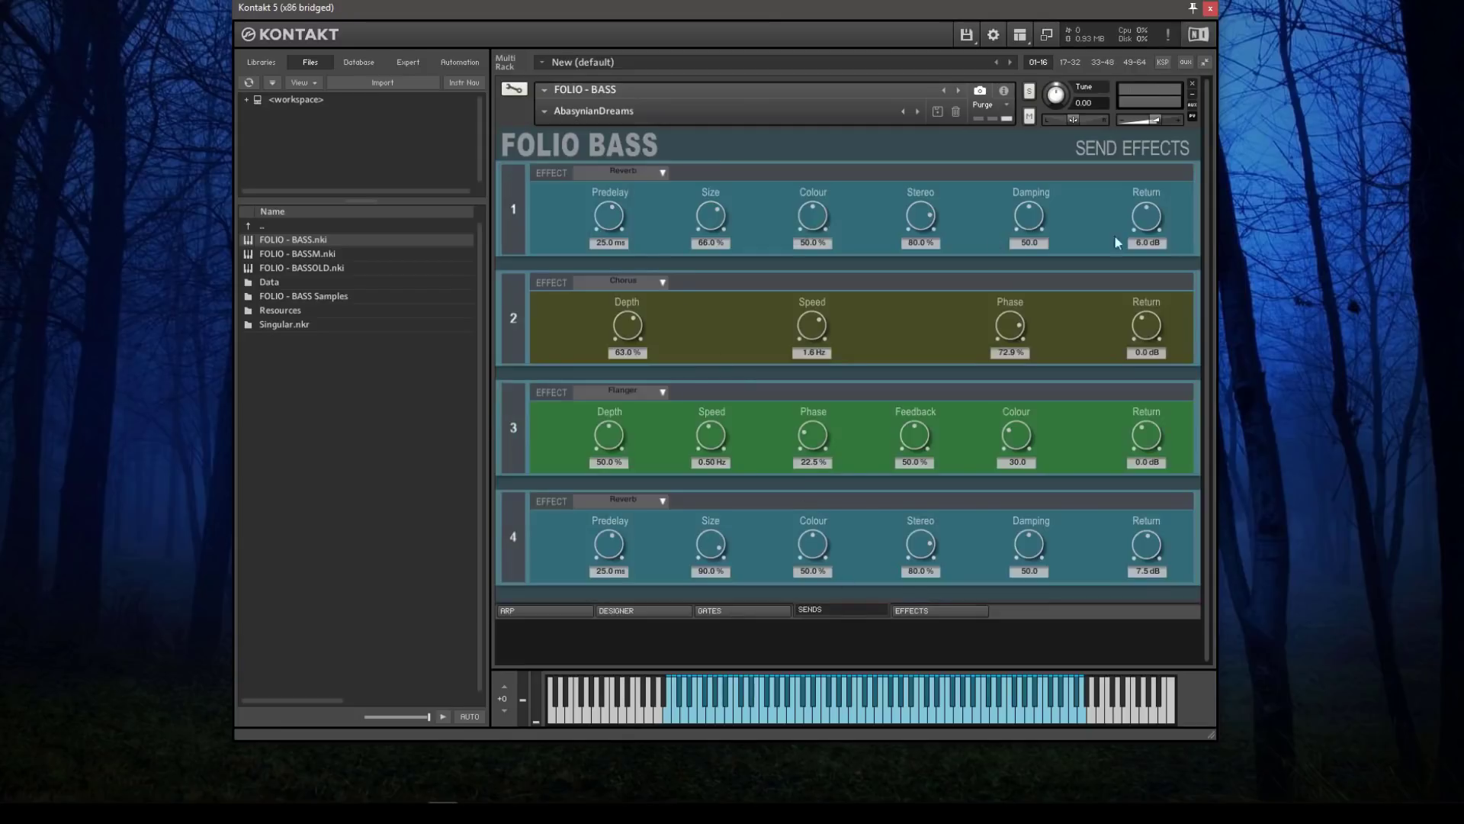
{"action": "left_click", "coordinate": [639, 175]}
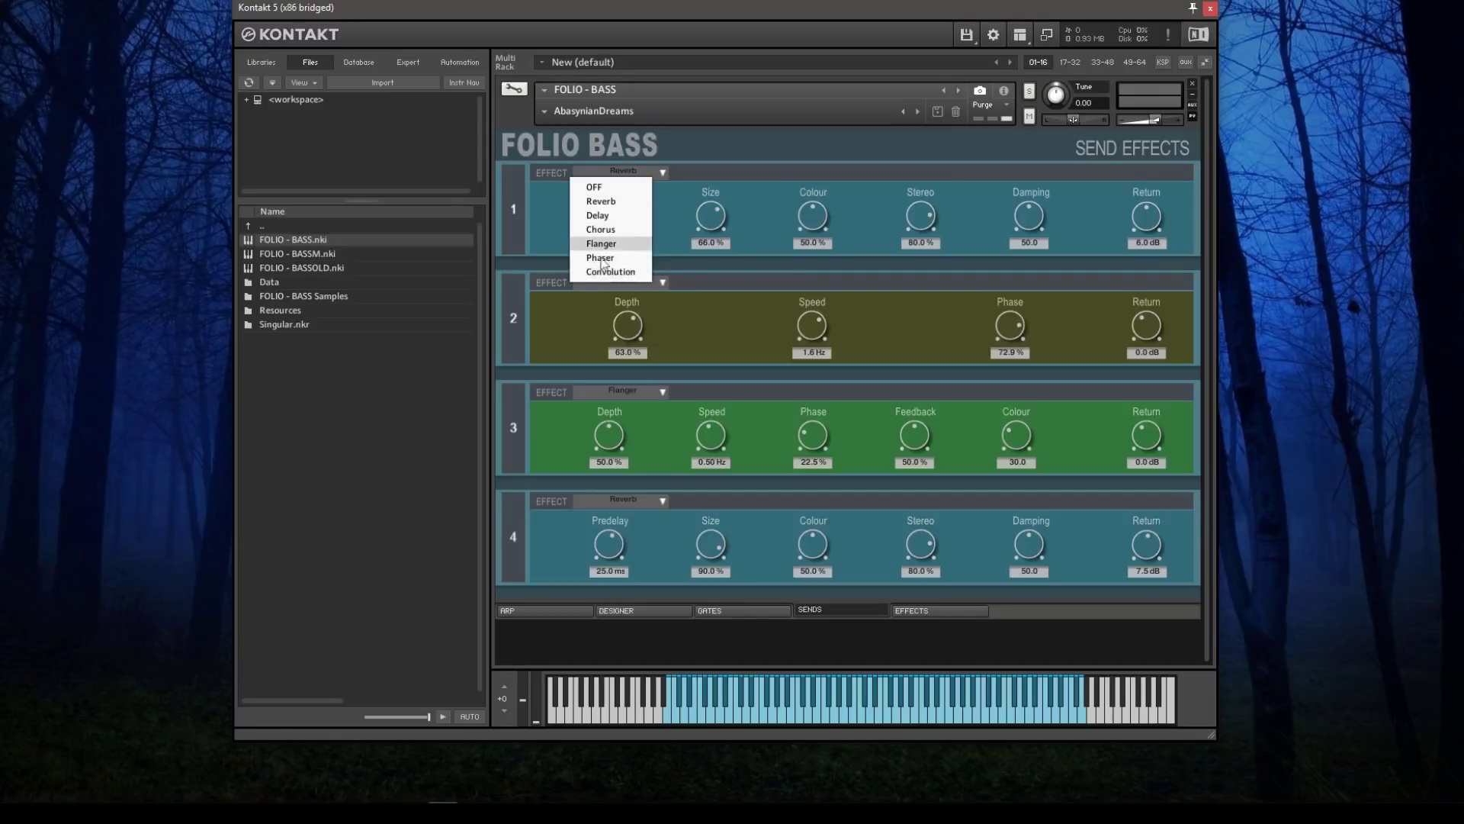
{"action": "left_click", "coordinate": [610, 611]}
{"action": "left_click_drag", "start_coordinate": [510, 561], "coordinate": [537, 483]}
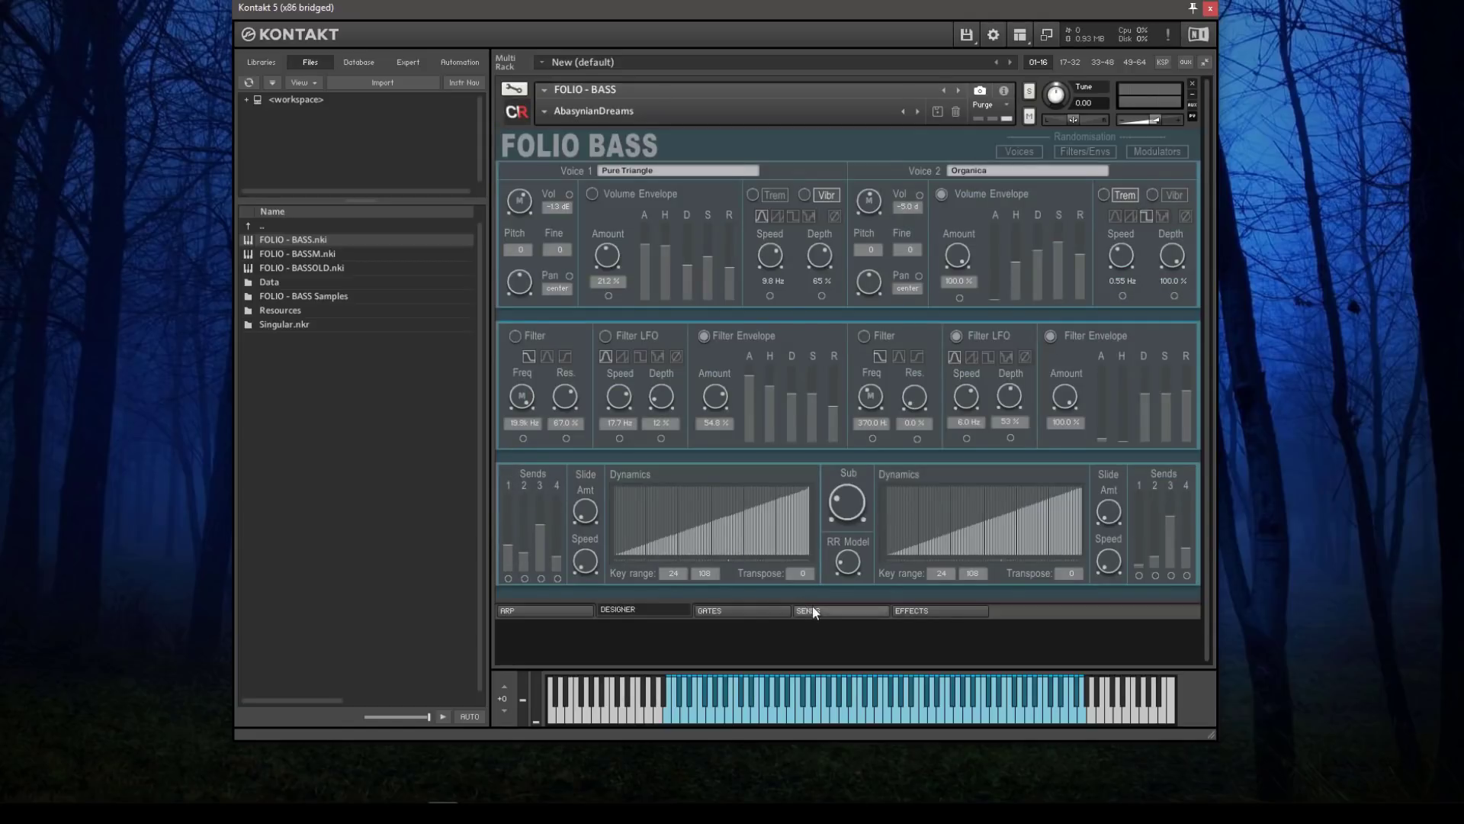
{"action": "left_click", "coordinate": [842, 610]}
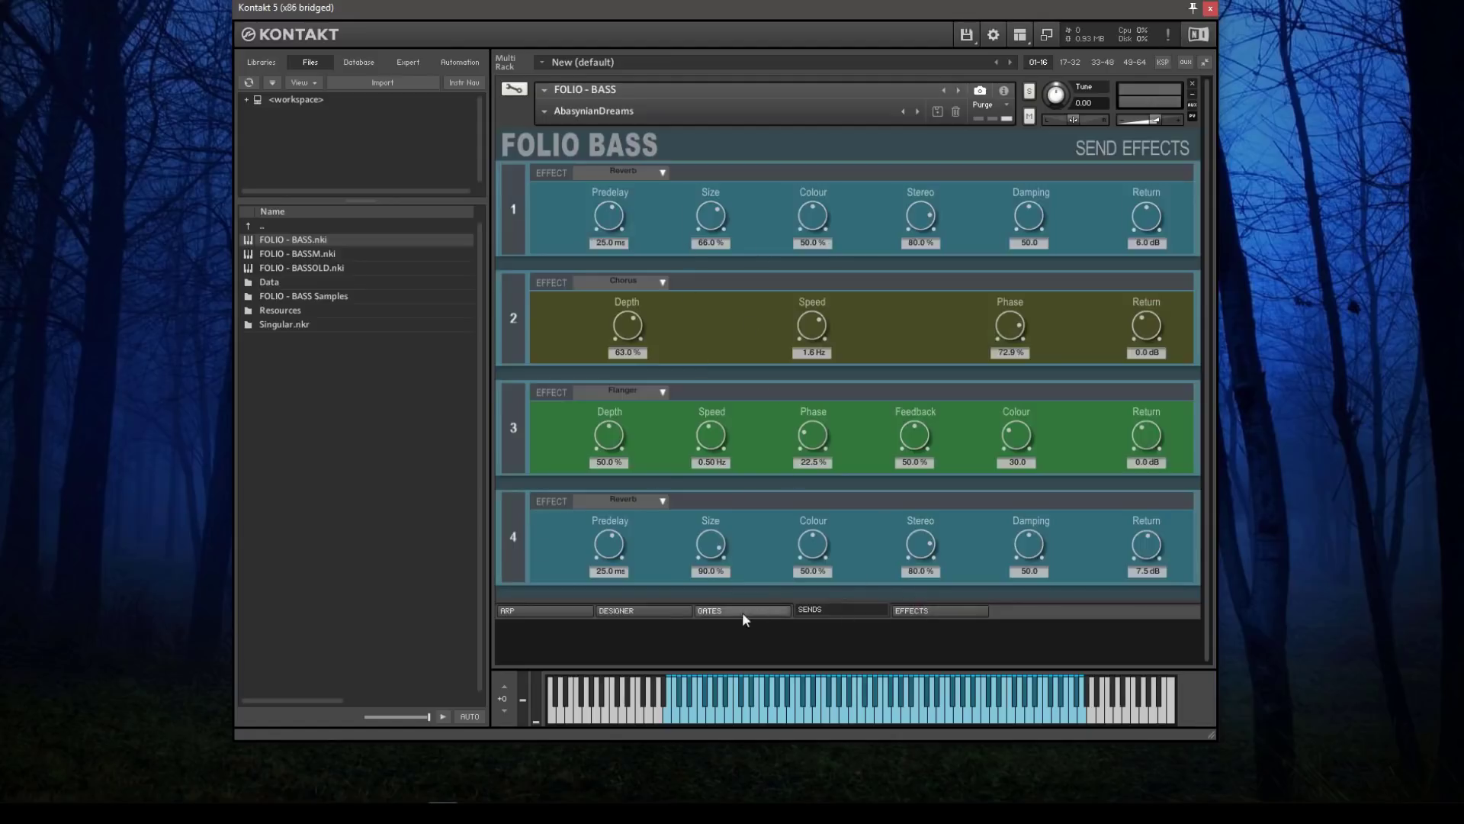
{"action": "left_click", "coordinate": [666, 610]}
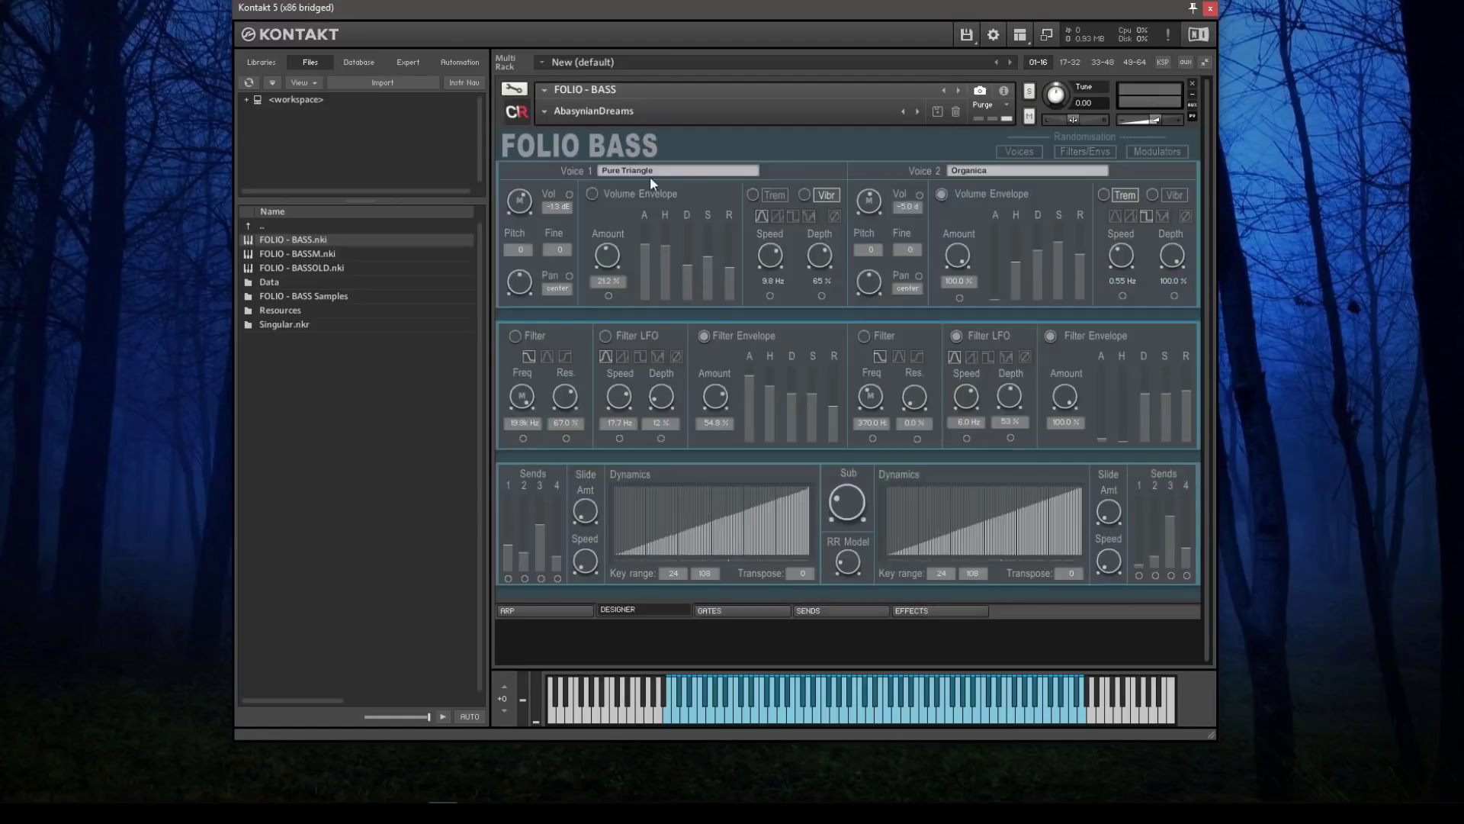
Show the insert effects page and load Distortion into effect slot 1
{"action": "left_click", "coordinate": [915, 610]}
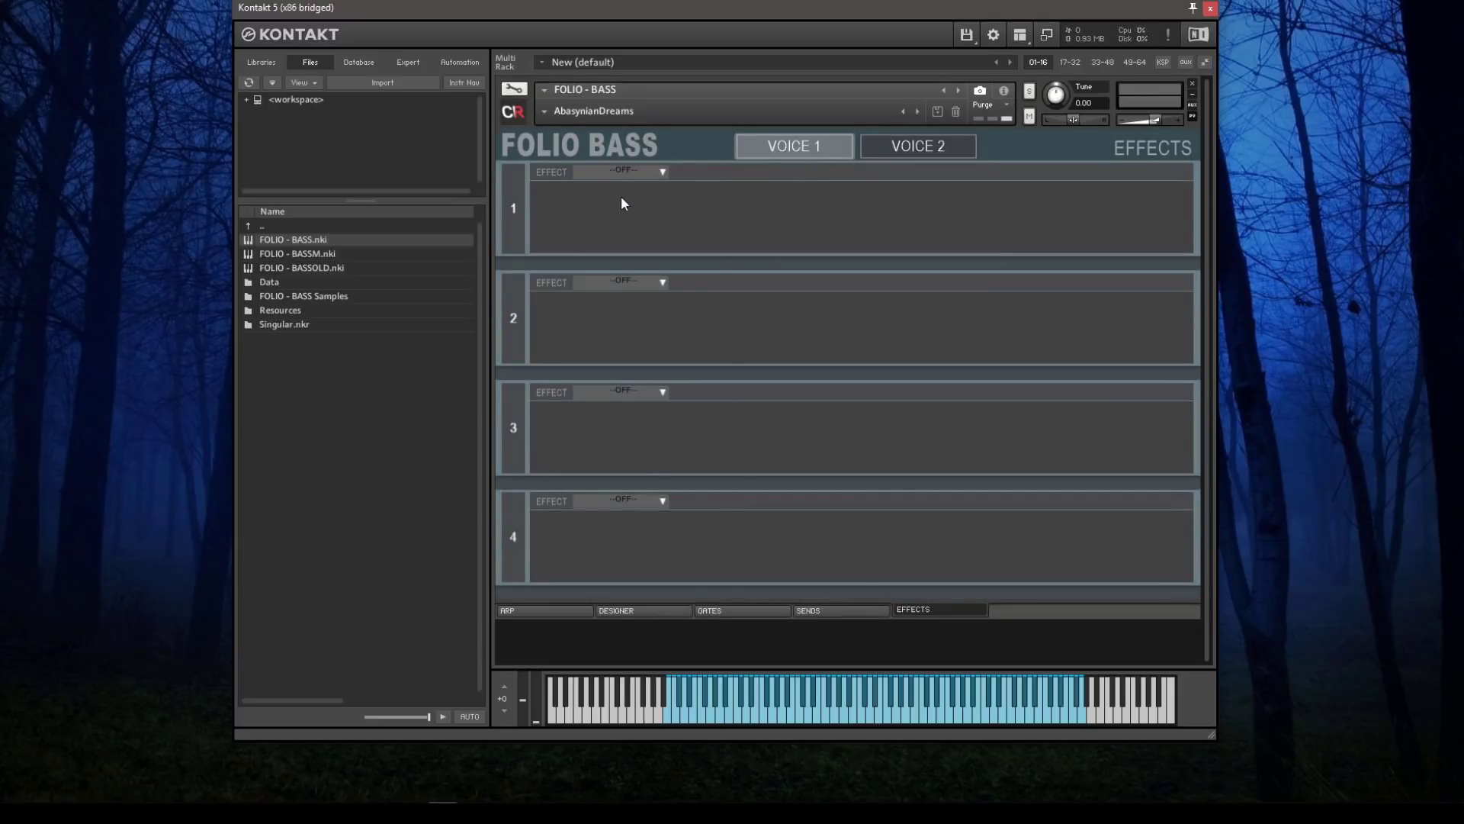
{"action": "left_click", "coordinate": [622, 174]}
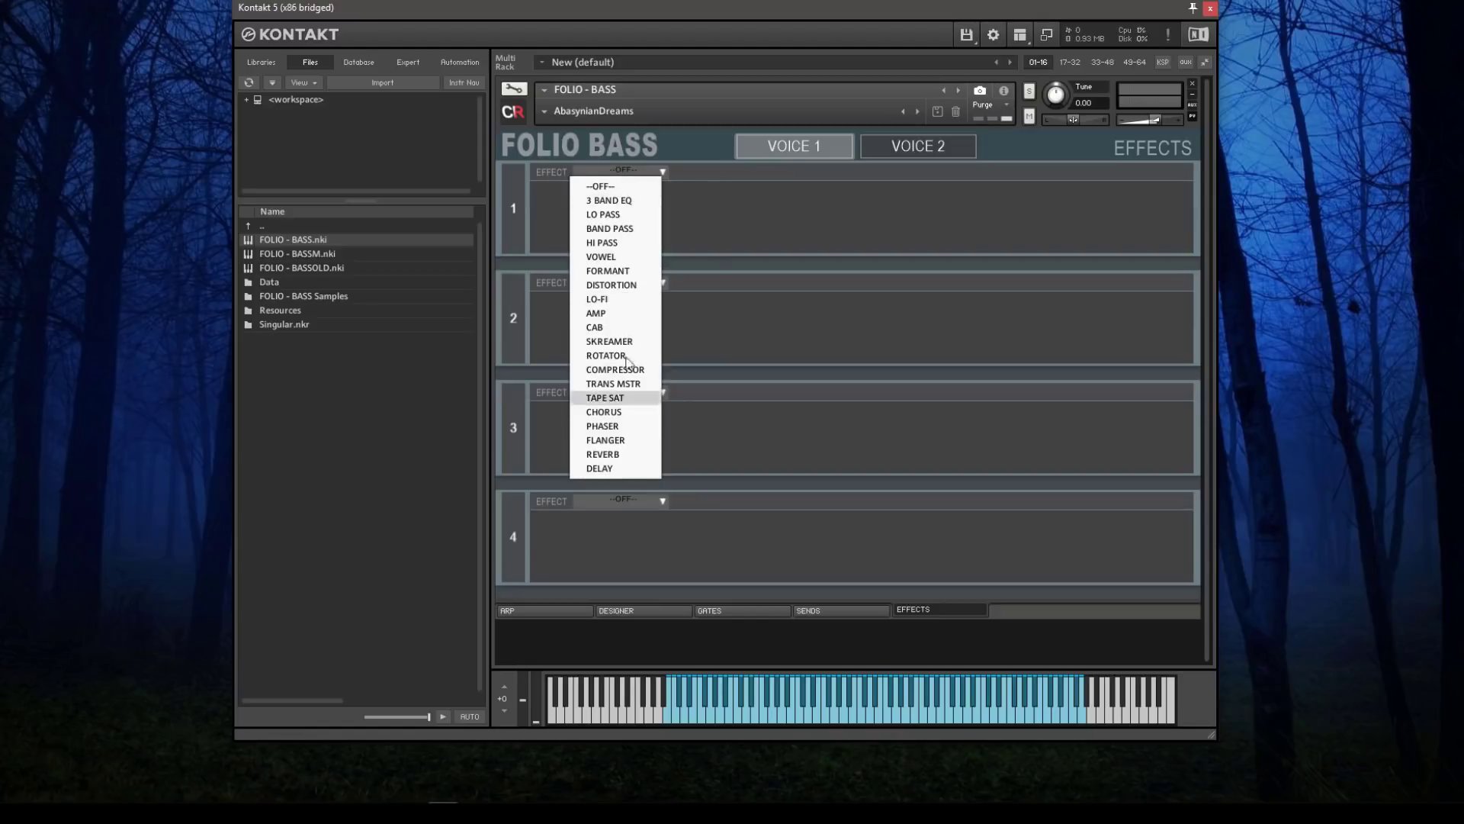
{"action": "left_click", "coordinate": [720, 222]}
{"action": "left_click", "coordinate": [624, 171]}
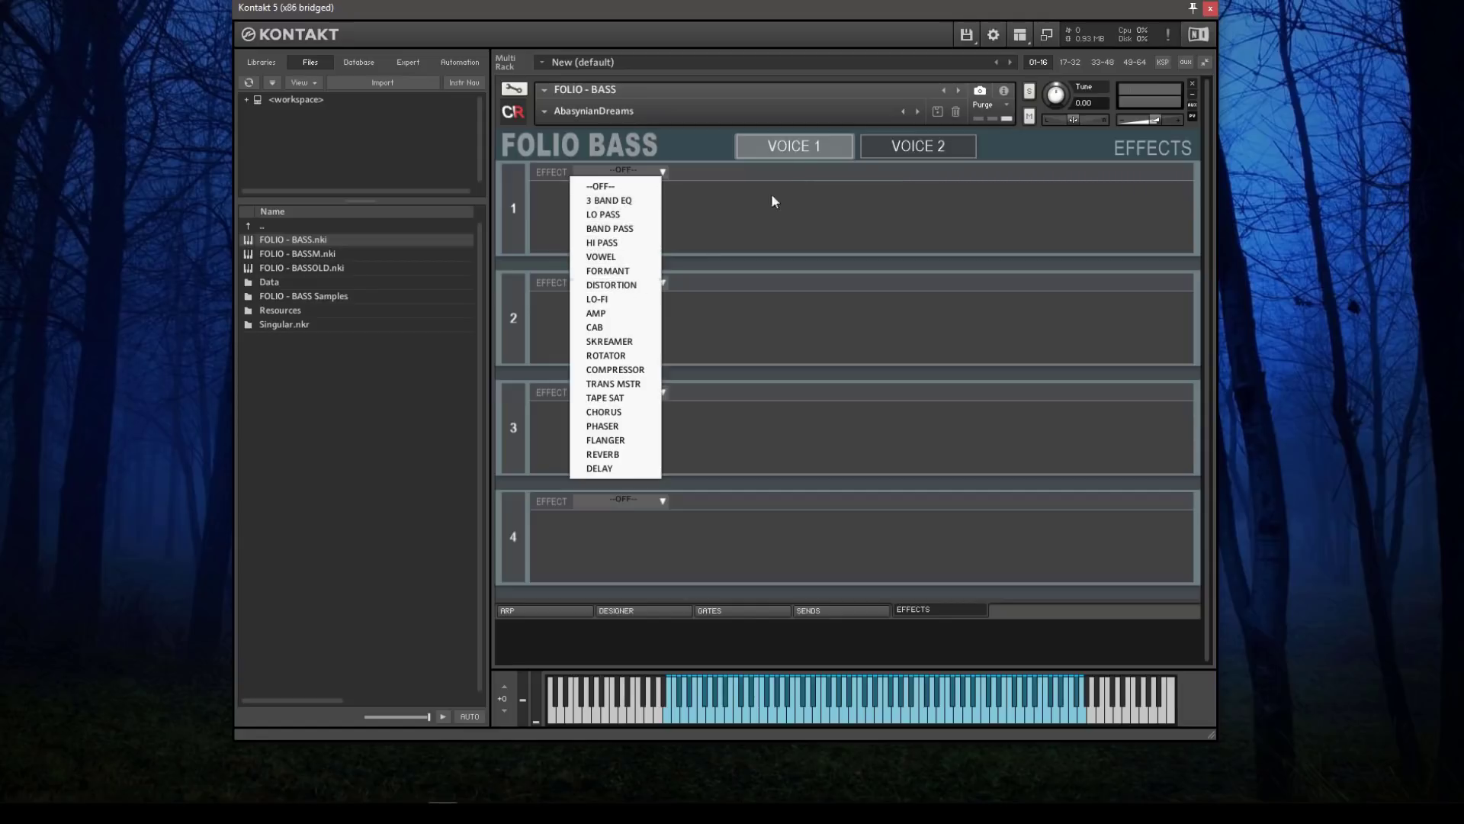
{"action": "left_click", "coordinate": [908, 145]}
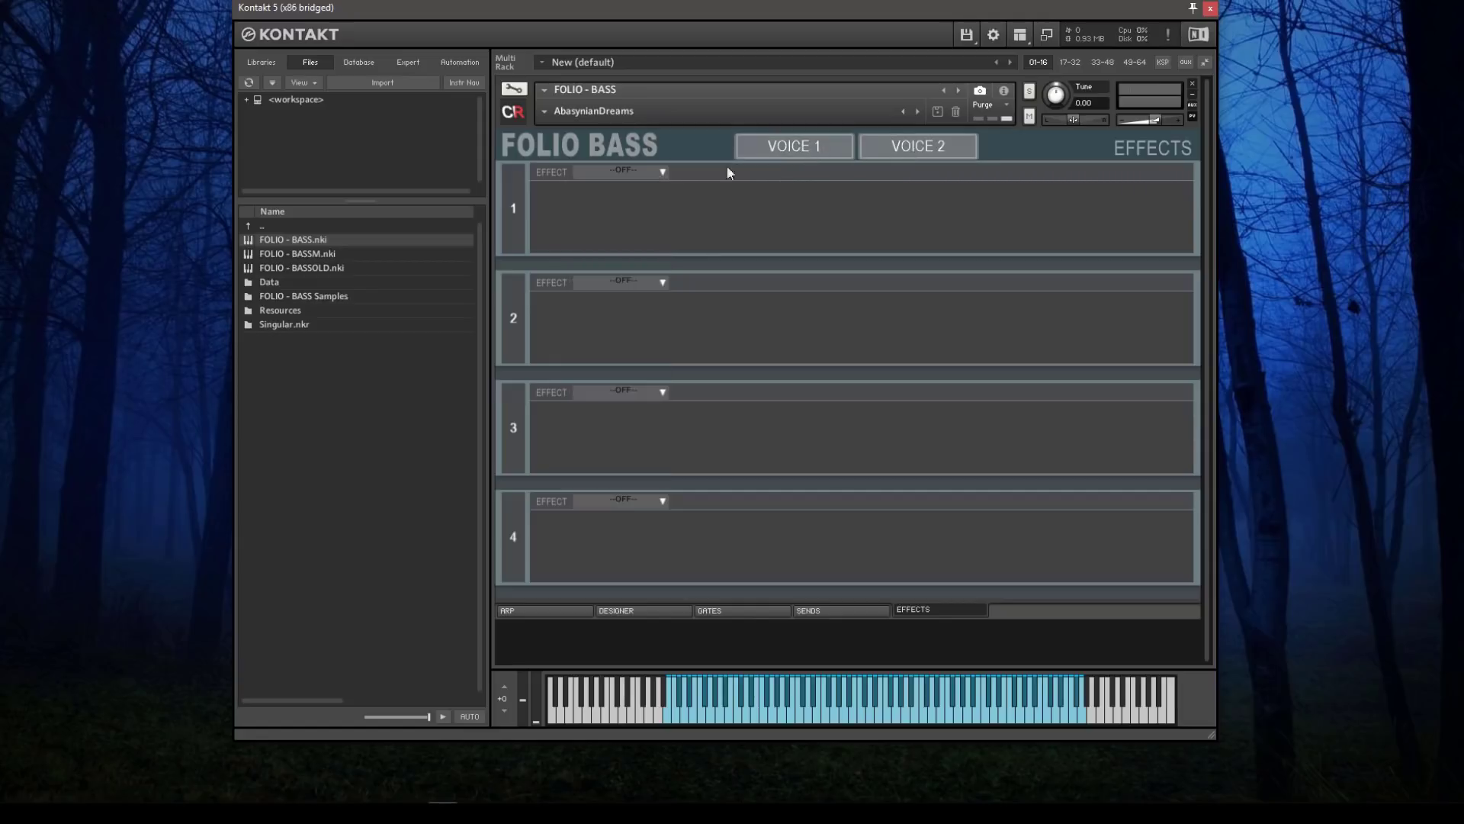
{"action": "left_click", "coordinate": [644, 172]}
{"action": "left_click", "coordinate": [611, 284]}
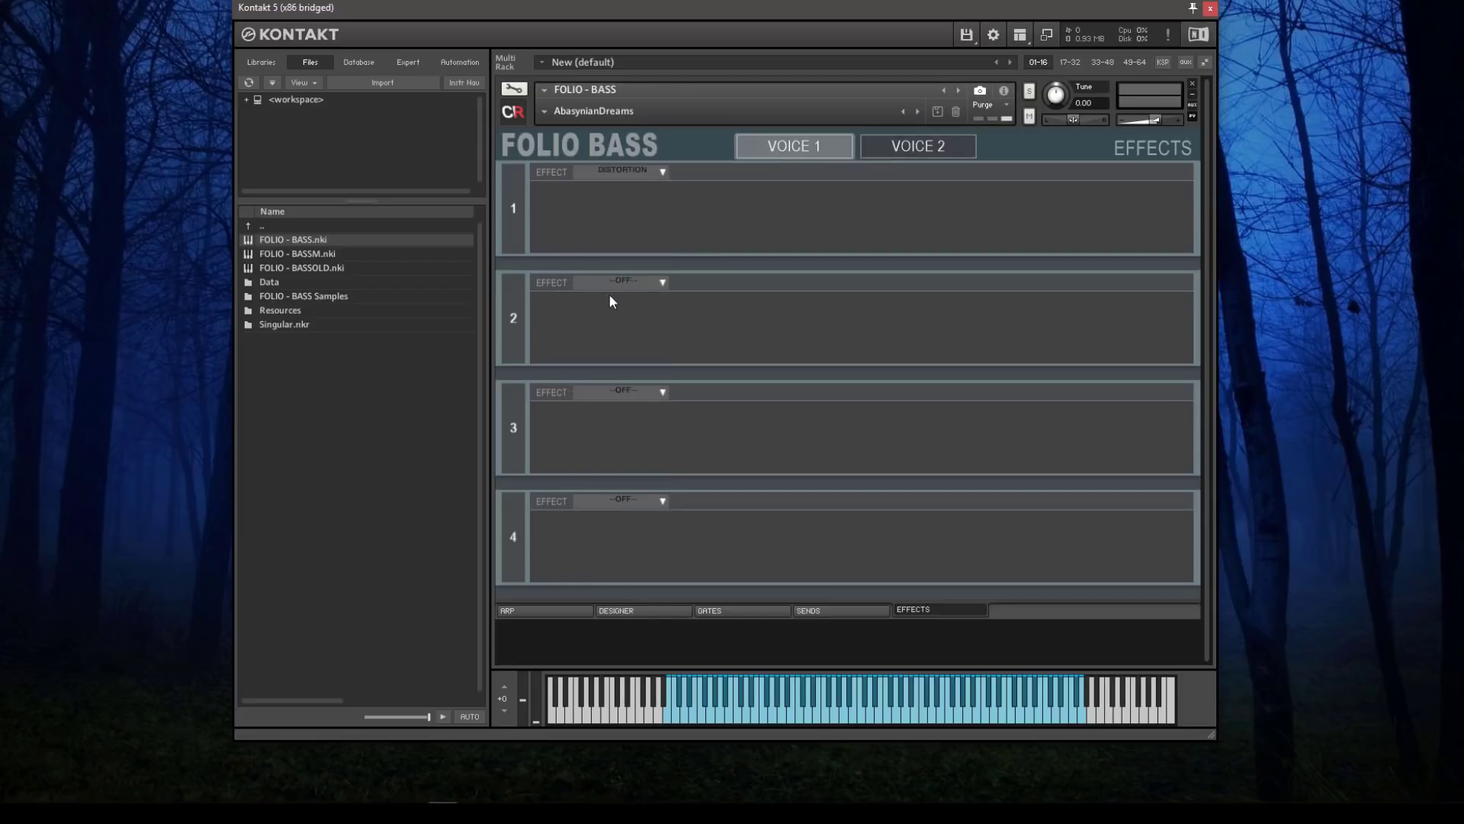
{"action": "left_click", "coordinate": [610, 284]}
Load Cab, Rotator and Compressor into effect slots 2, 3 and 4
{"action": "left_click", "coordinate": [609, 438]}
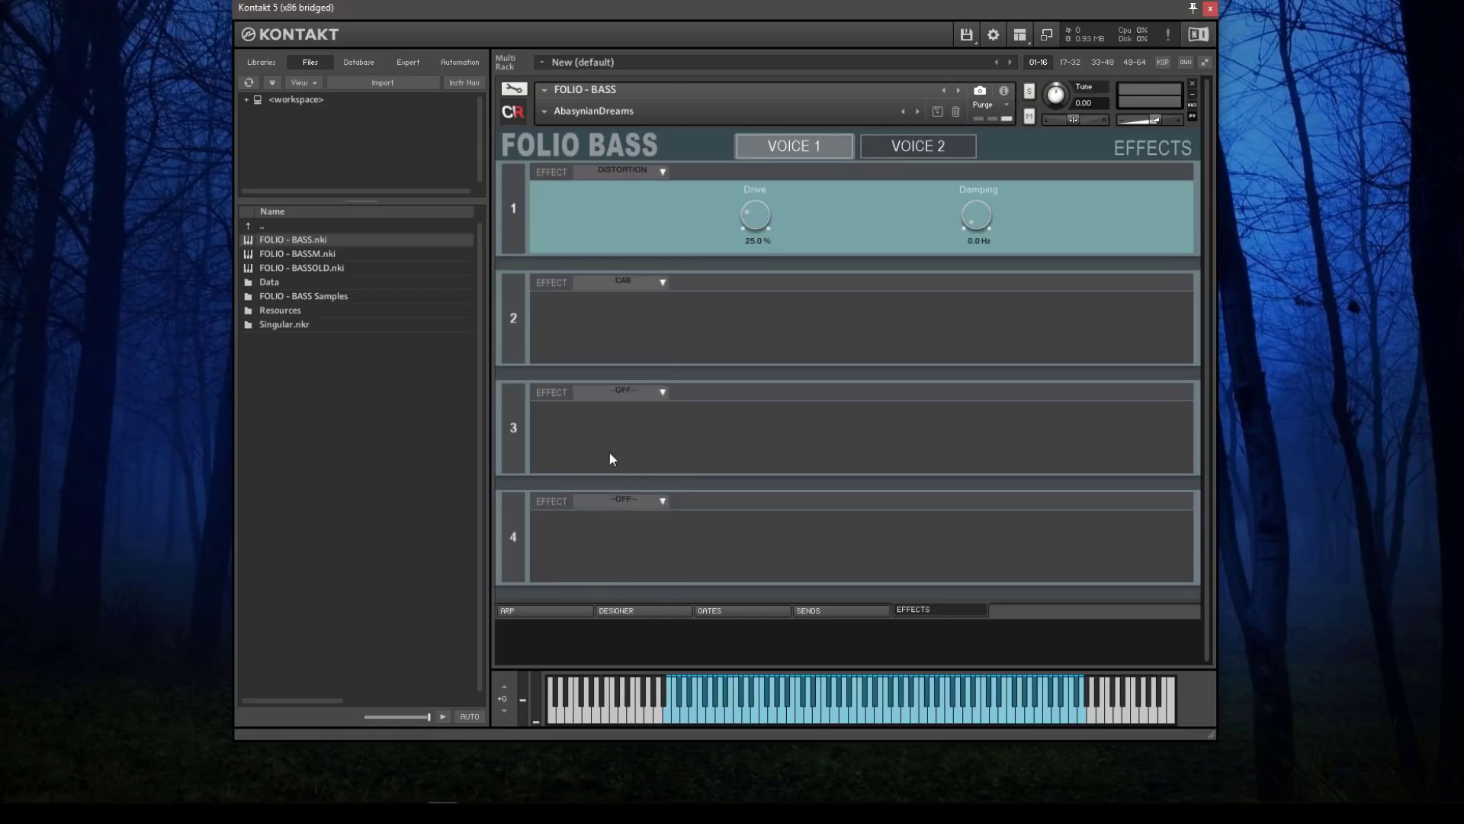
{"action": "left_click", "coordinate": [611, 392]}
{"action": "left_click", "coordinate": [628, 577]}
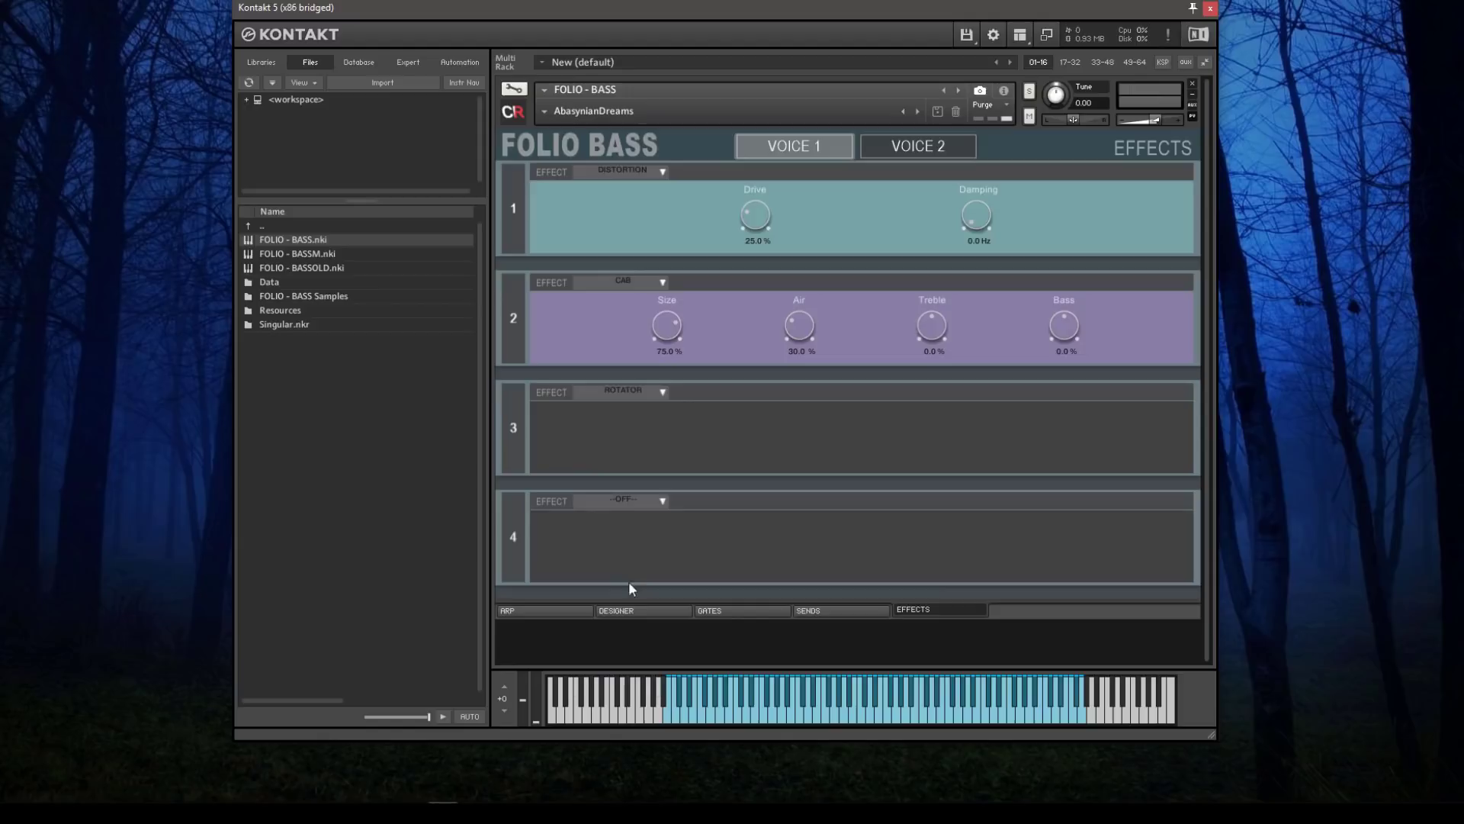
{"action": "left_click", "coordinate": [621, 499]}
{"action": "left_click", "coordinate": [615, 628]}
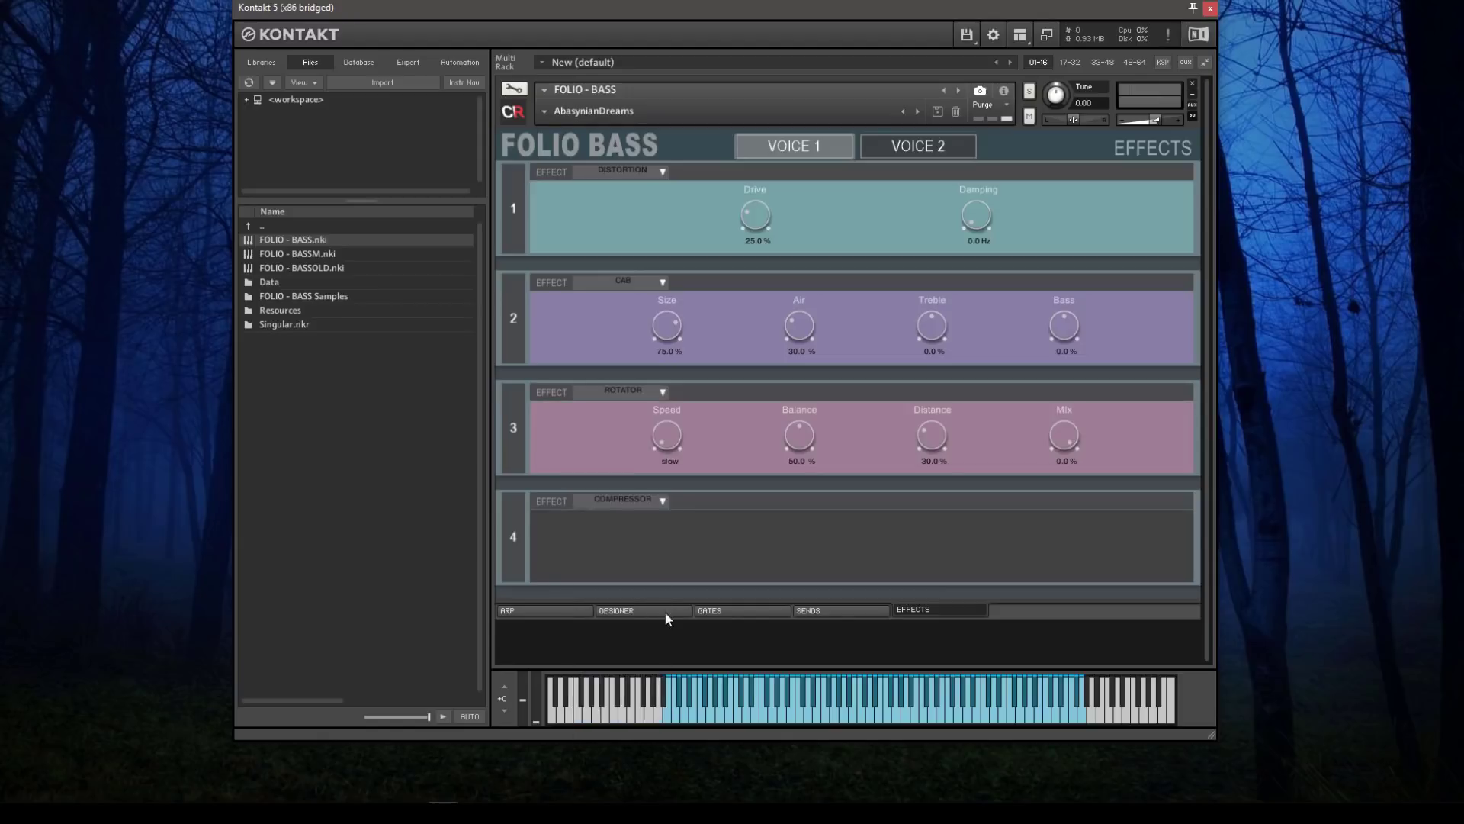
Set all four Voice 1 effect slots back to --OFF-- and show Voice 2's effects
{"action": "left_click", "coordinate": [623, 507]}
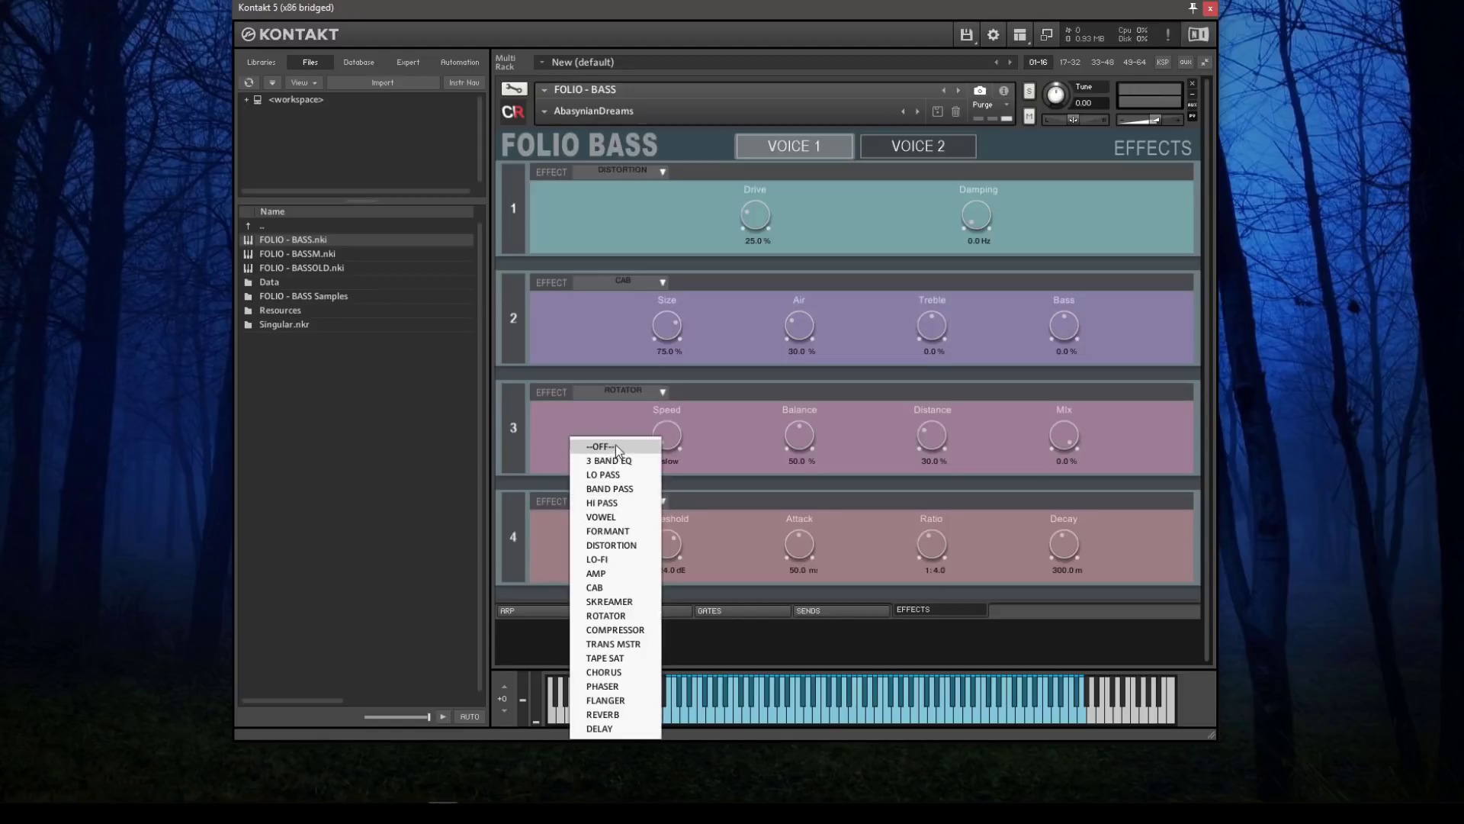
{"action": "left_click", "coordinate": [615, 445]}
{"action": "left_click", "coordinate": [614, 391]}
{"action": "left_click", "coordinate": [617, 404]}
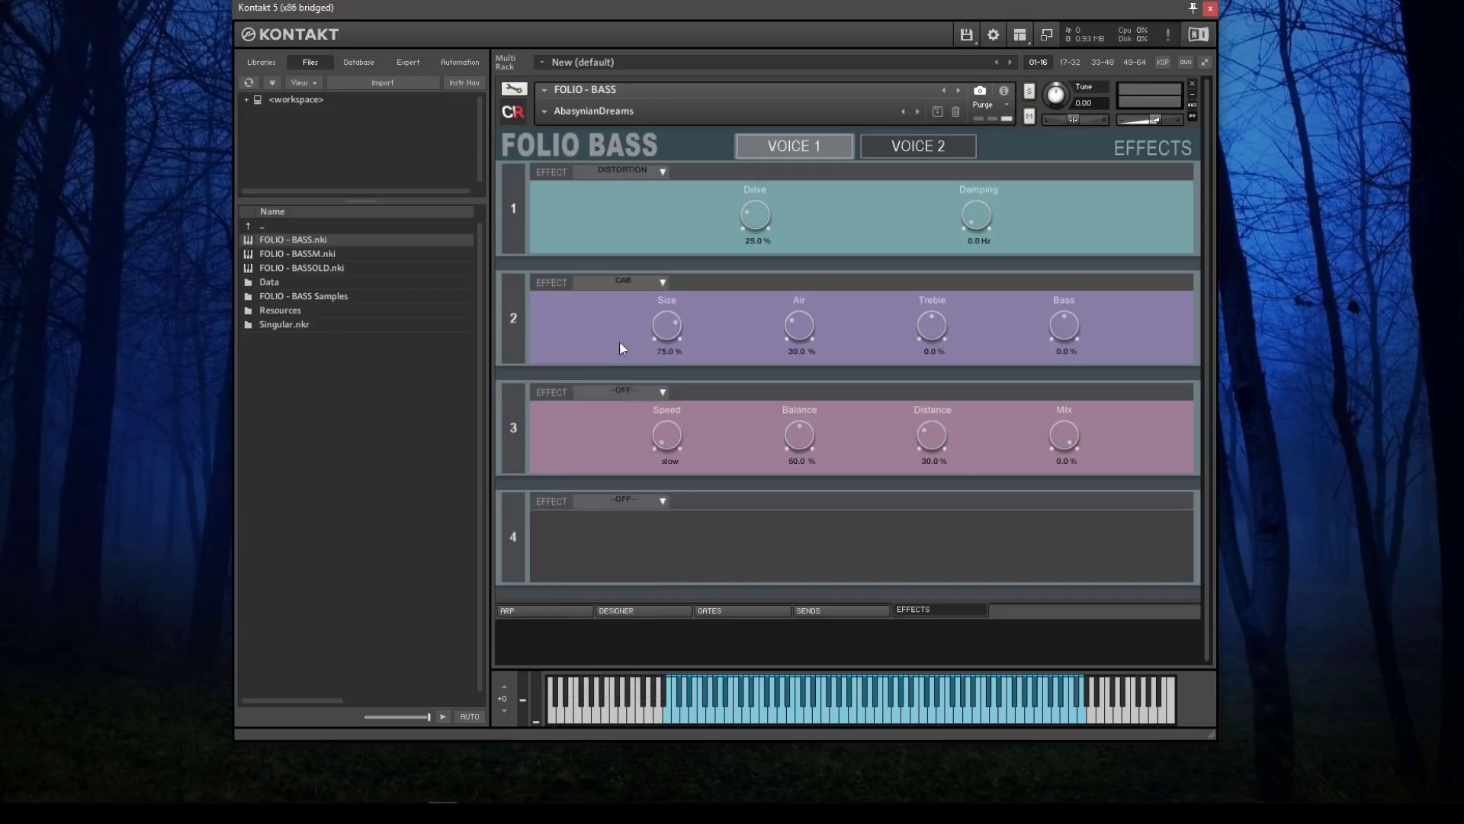
{"action": "left_click", "coordinate": [617, 284]}
{"action": "left_click", "coordinate": [620, 297]}
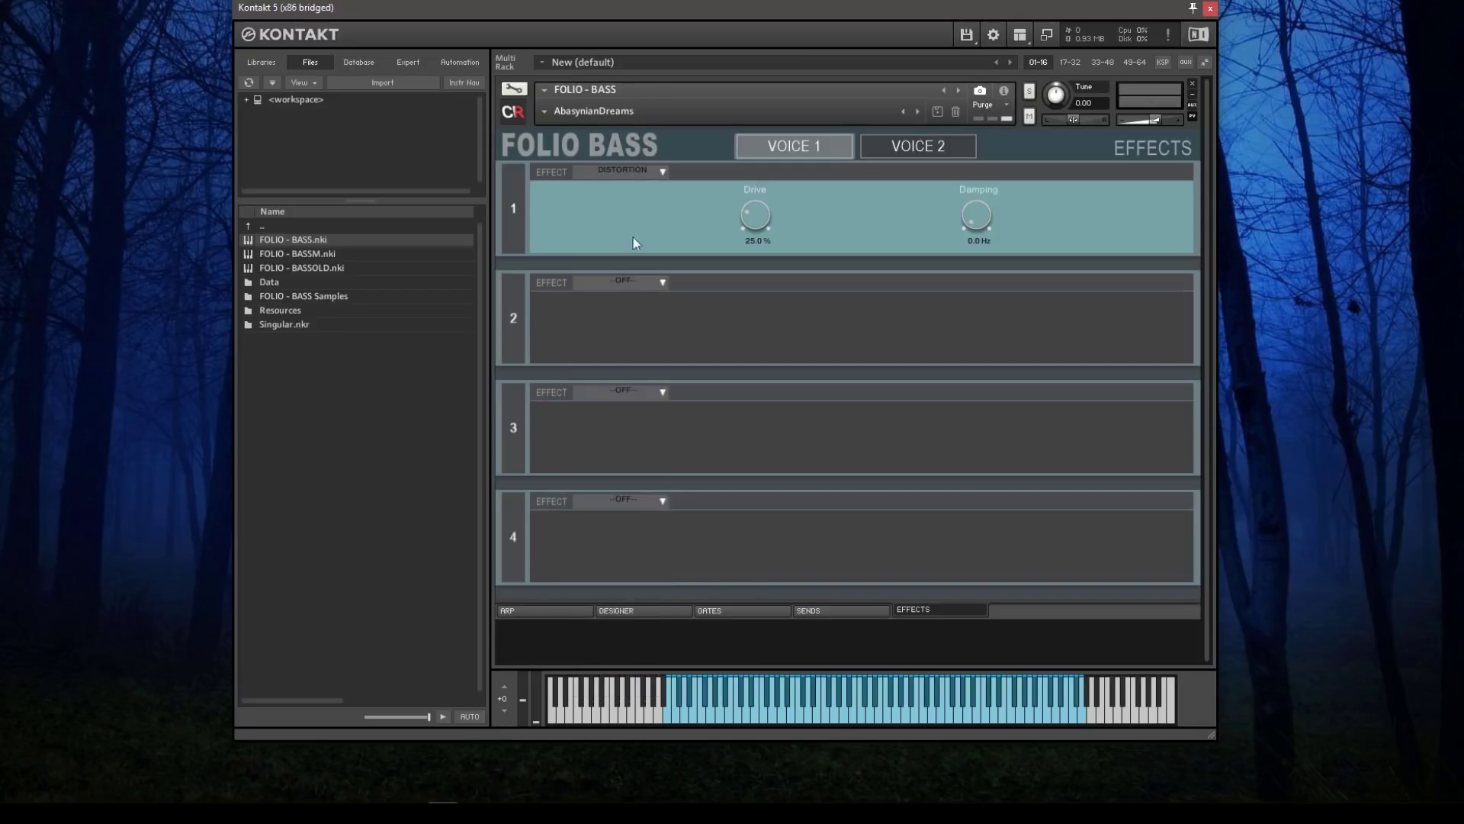
{"action": "left_click", "coordinate": [633, 172]}
{"action": "left_click", "coordinate": [633, 185]}
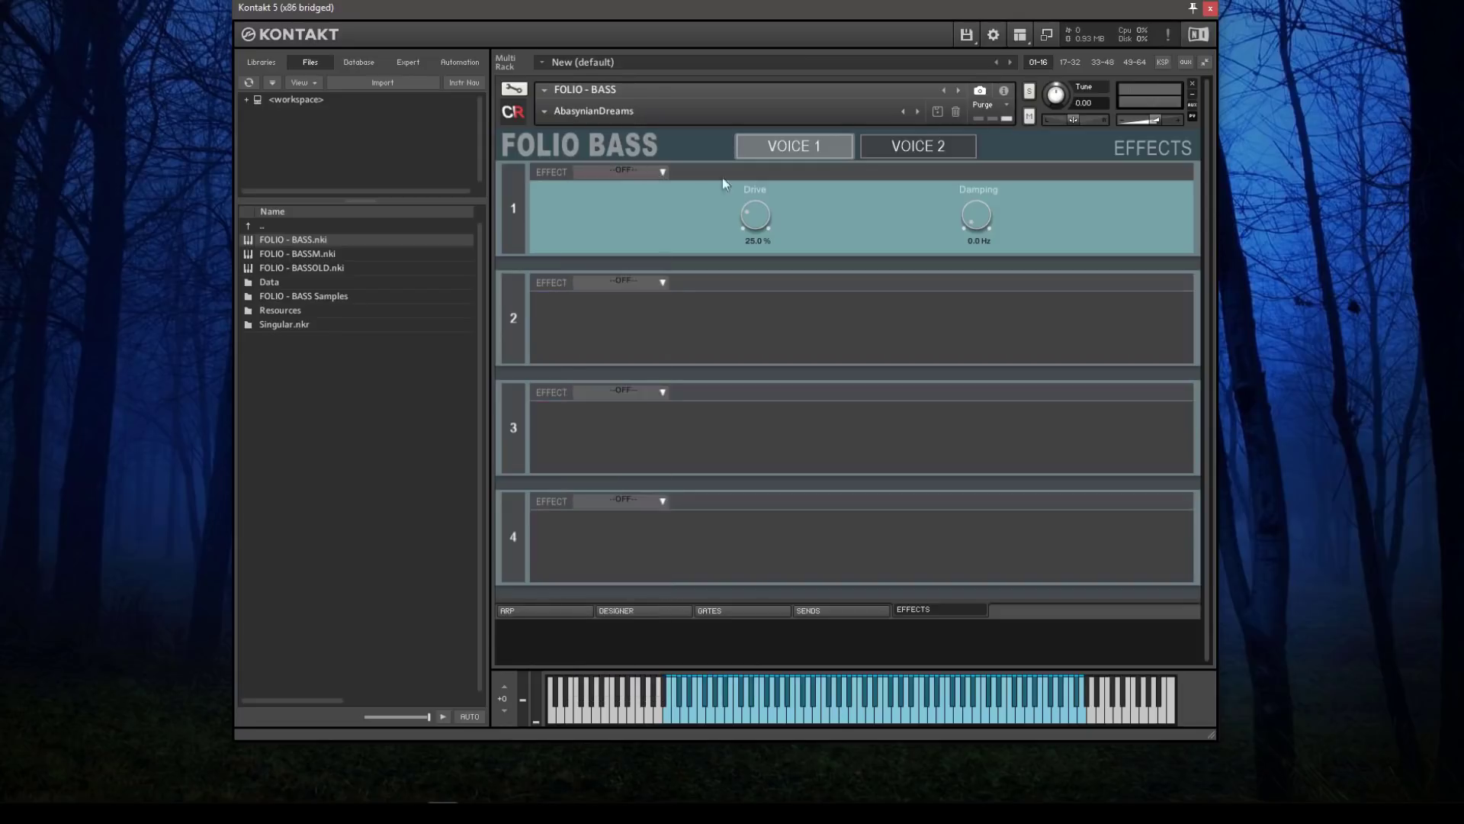
{"action": "left_click", "coordinate": [918, 151]}
{"action": "left_click", "coordinate": [633, 171]}
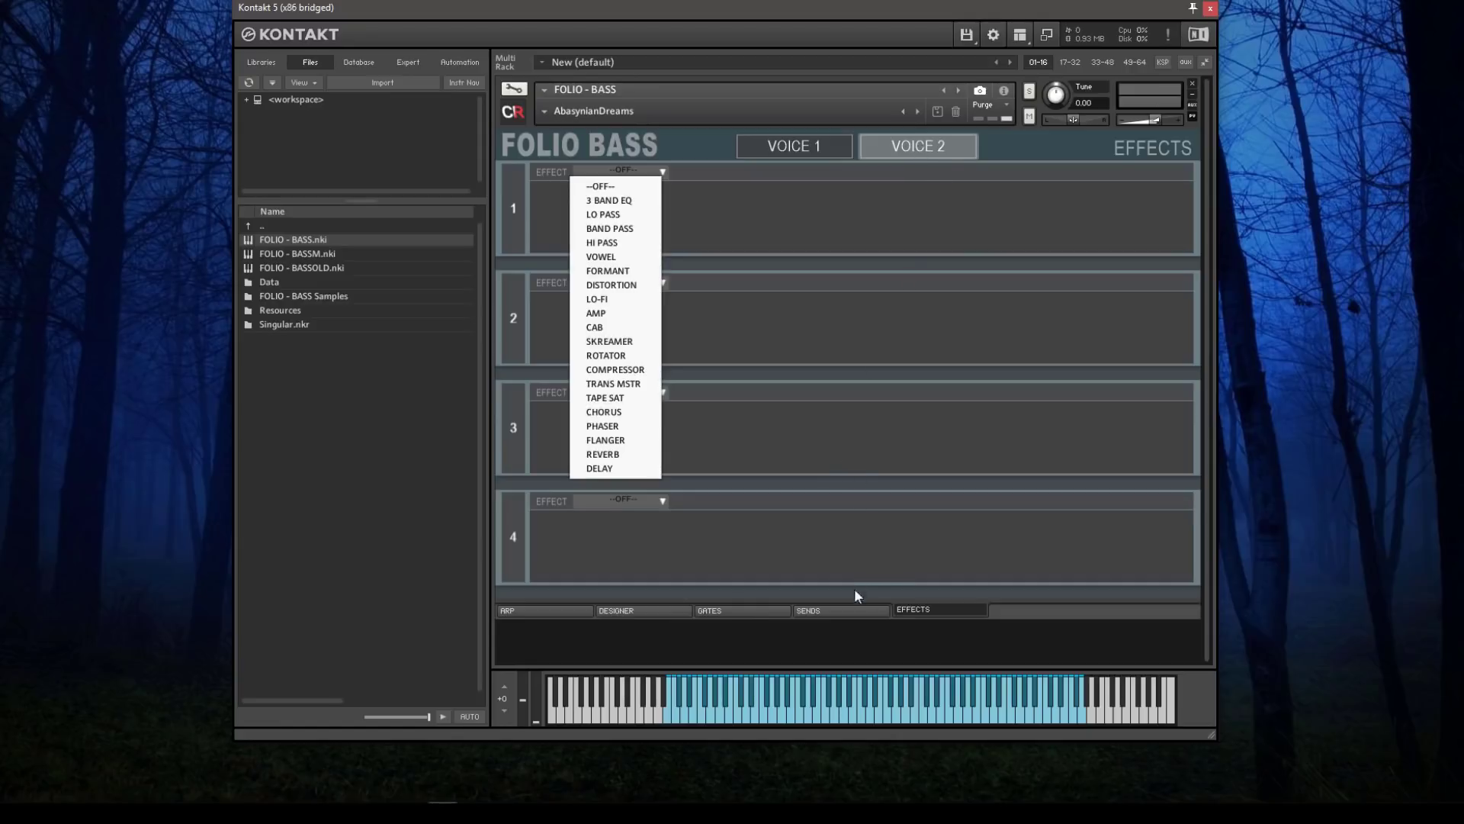
On the arpeggiator page, shorten Note 1's steps and compare pan and note-length views, then return to Designer
{"action": "left_click", "coordinate": [544, 611]}
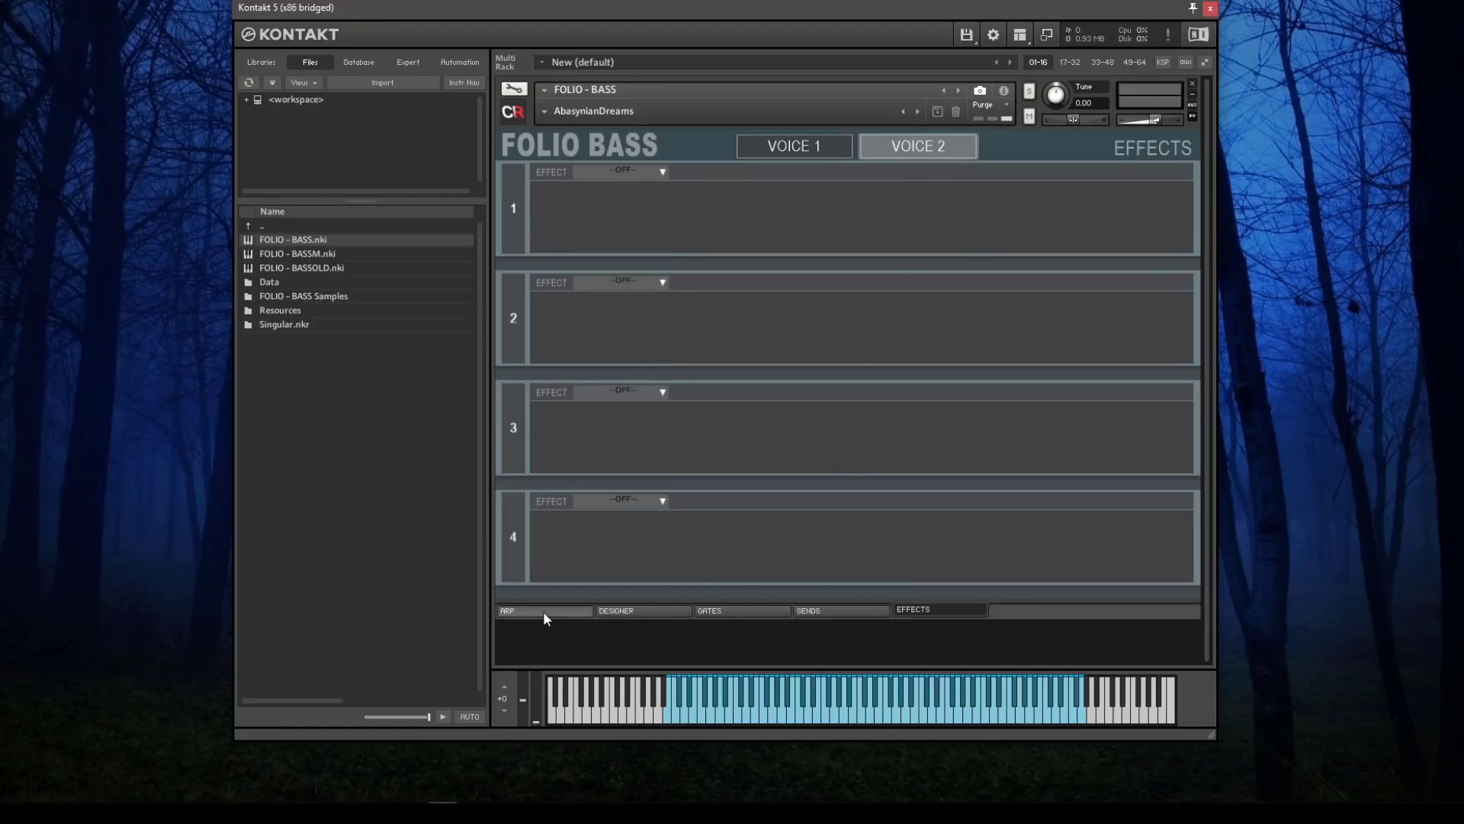
{"action": "left_click", "coordinate": [543, 611]}
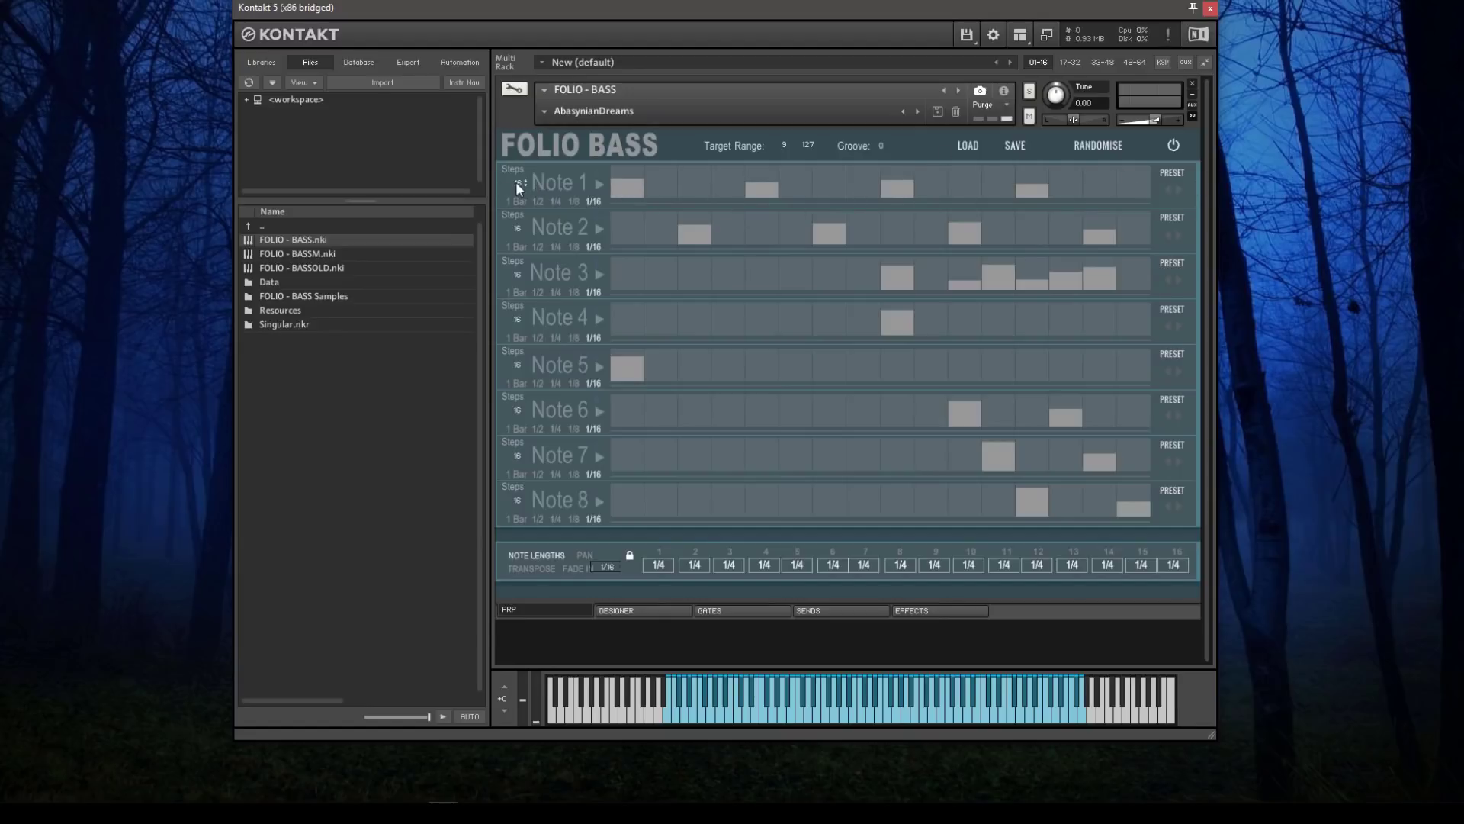
{"action": "mouse_move", "coordinate": [515, 182]}
{"action": "left_mouse_down"}
{"action": "mouse_move", "coordinate": [504, 290]}
{"action": "mouse_move", "coordinate": [505, 159]}
{"action": "left_mouse_up"}
{"action": "left_click", "coordinate": [583, 556]}
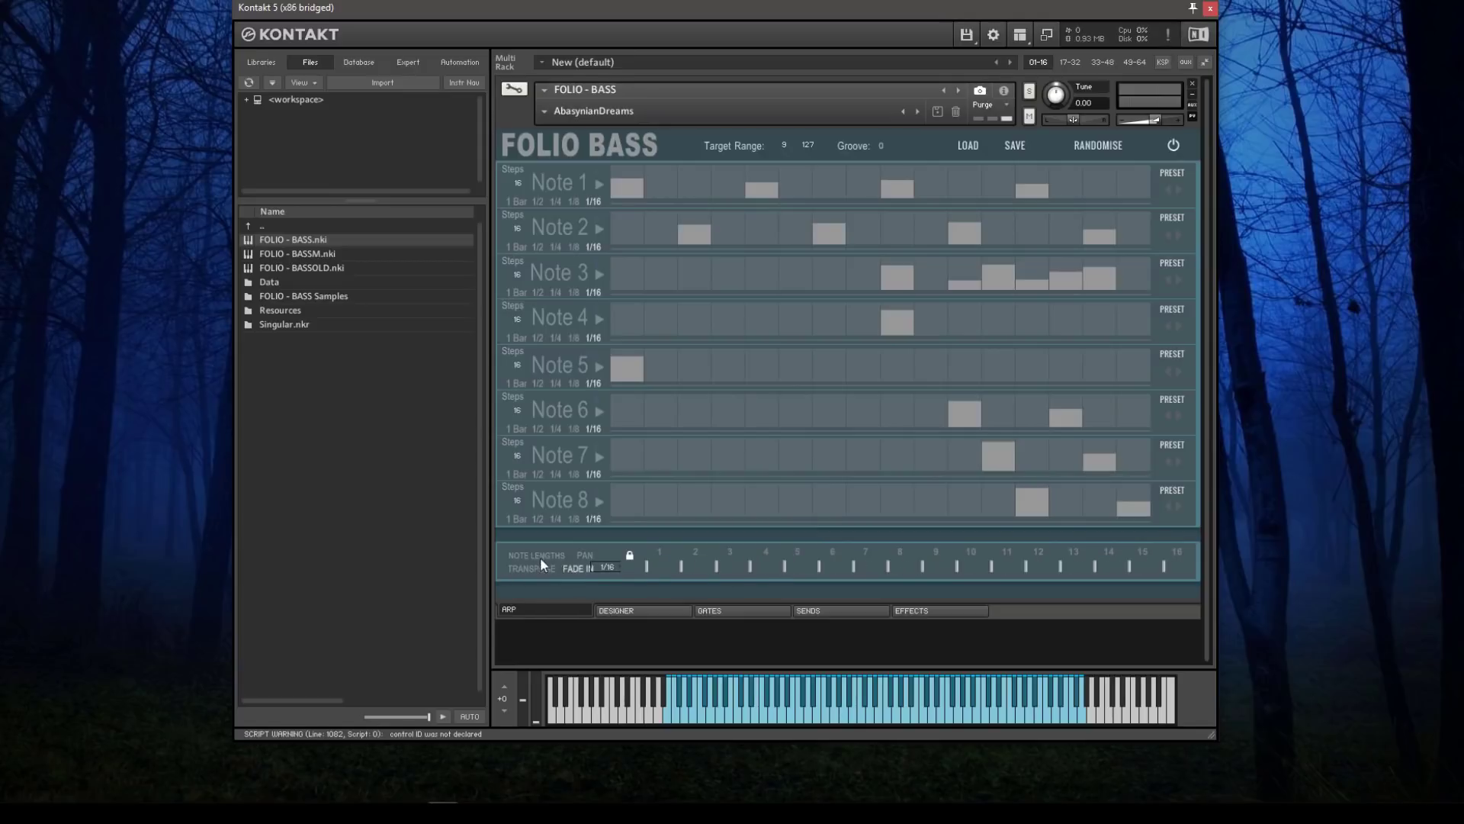
{"action": "left_click", "coordinate": [540, 556]}
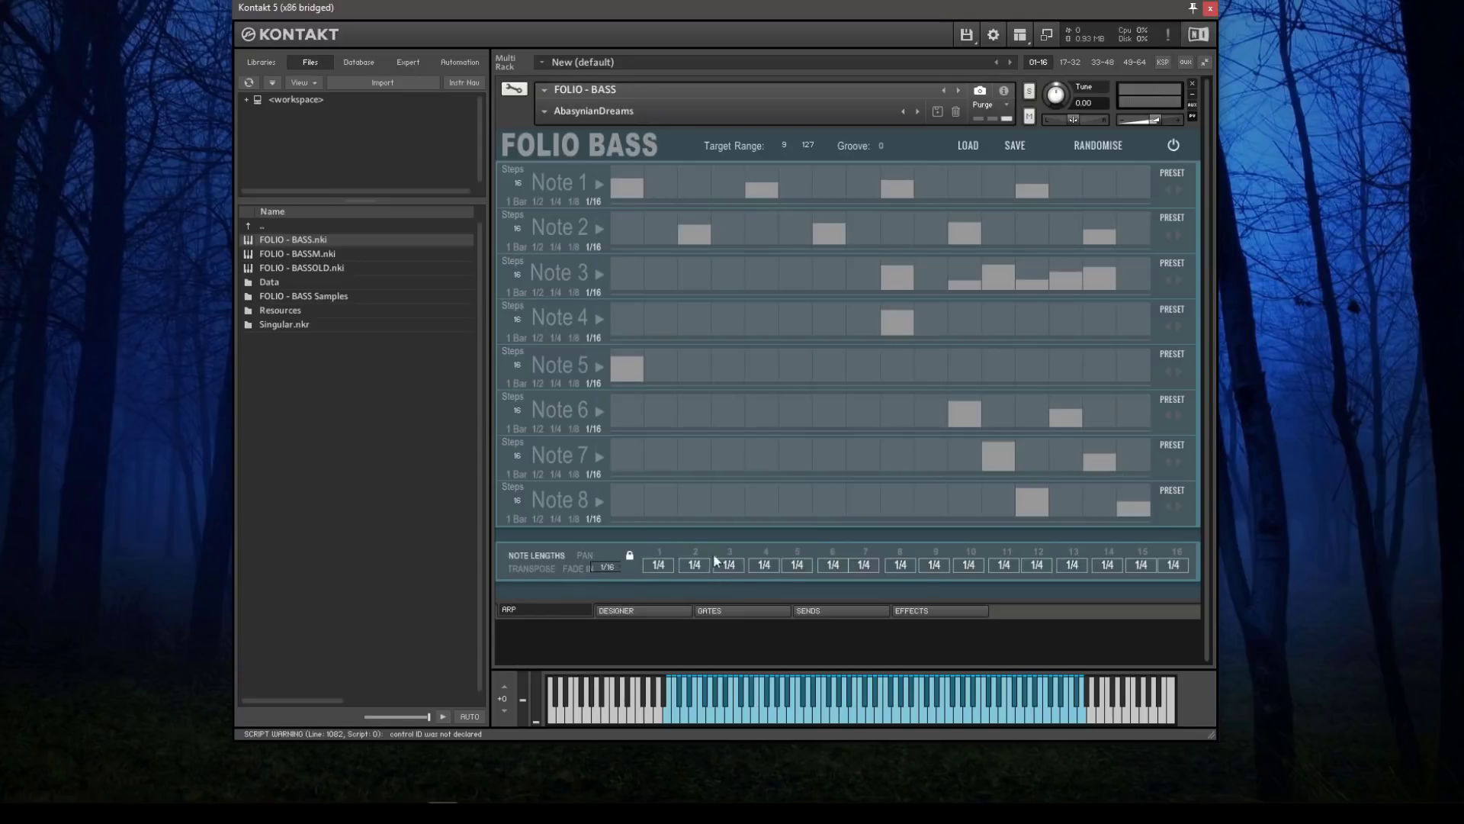
{"action": "left_click", "coordinate": [663, 607]}
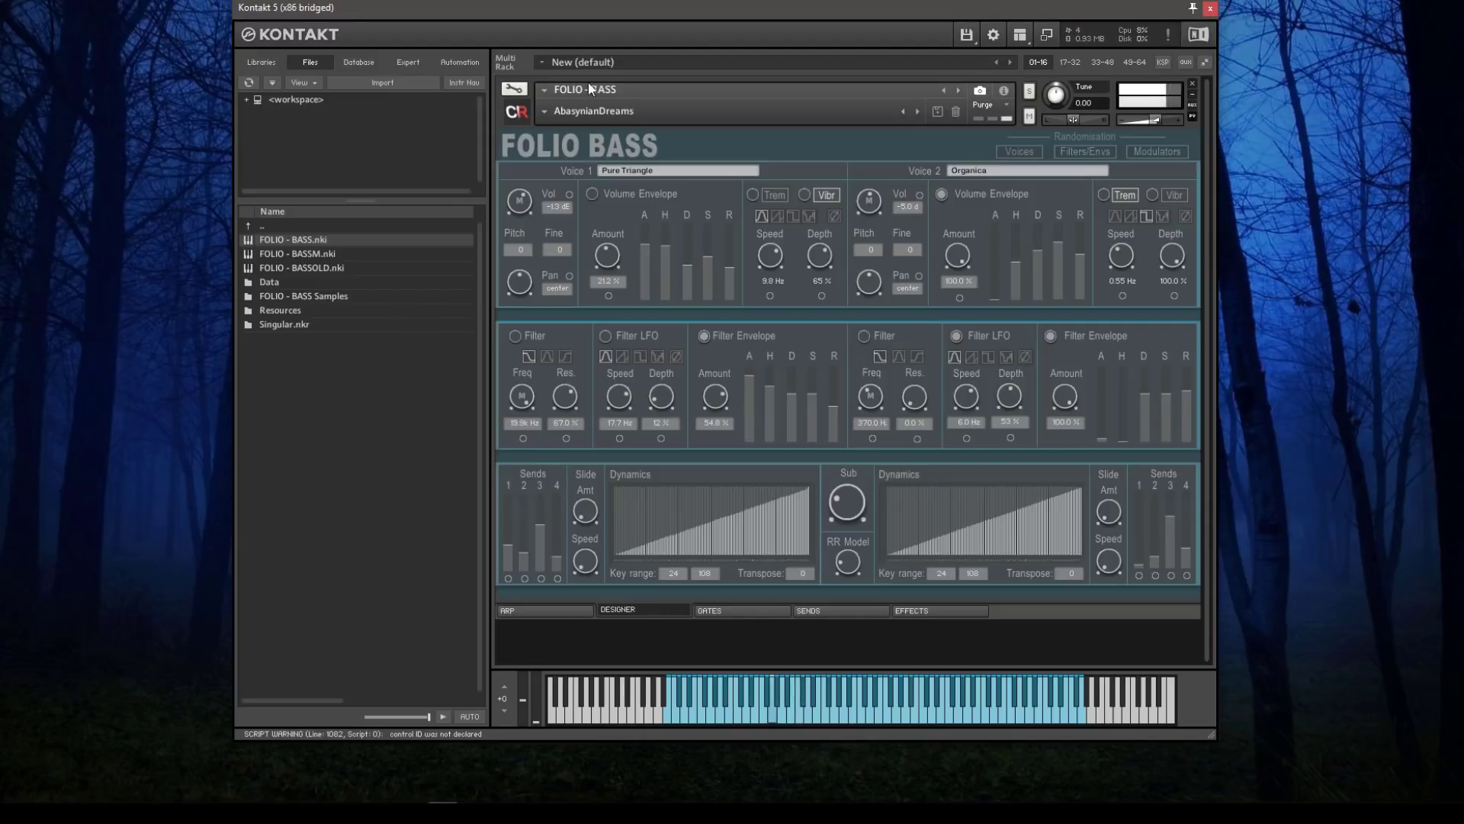
Load the AccousticWahing snapshot, then step through Acolades and AeroBass to AlienAccompanyment
{"action": "left_click", "coordinate": [546, 110]}
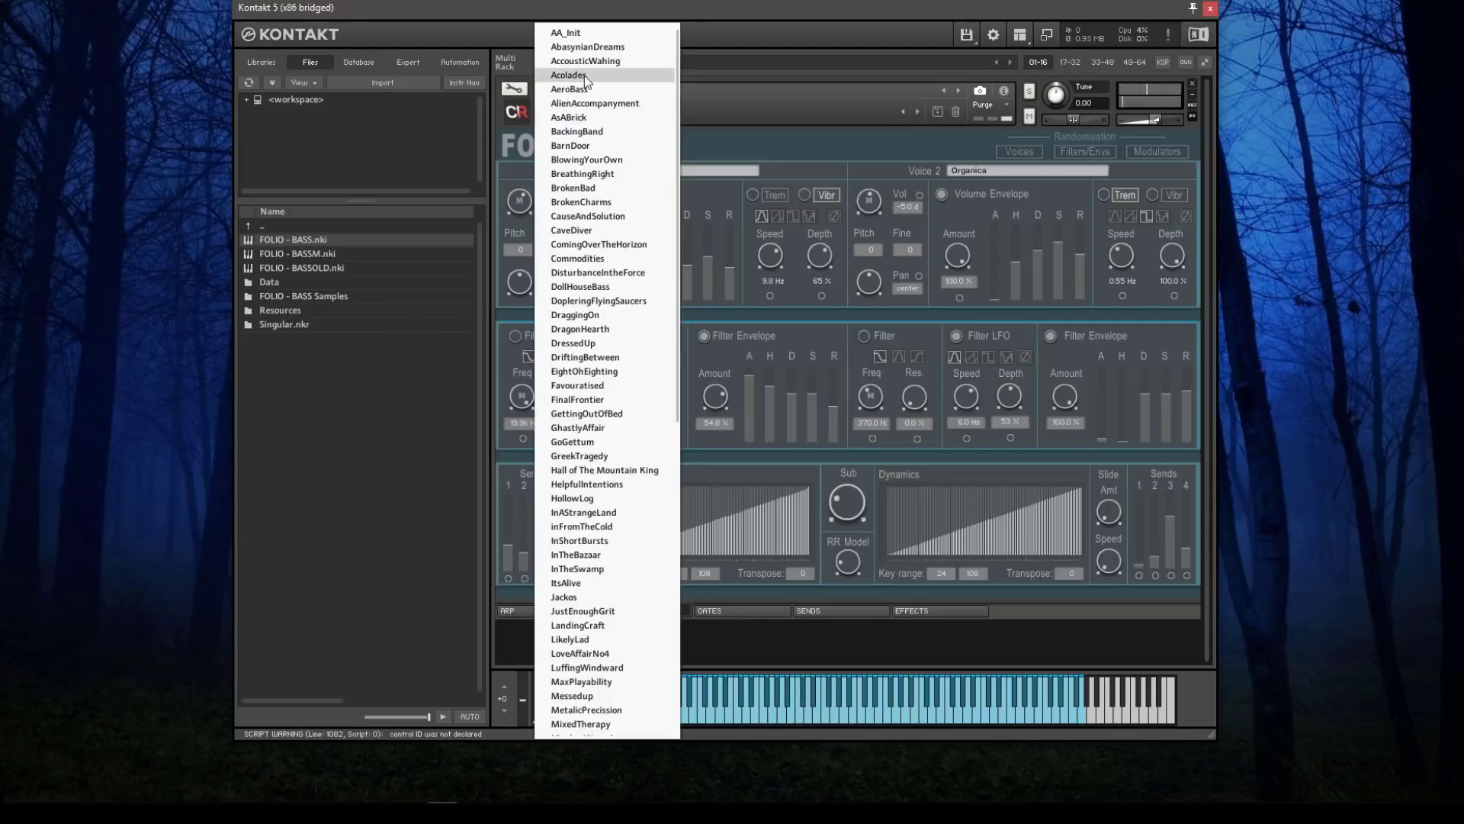
{"action": "key", "text": "Return"}
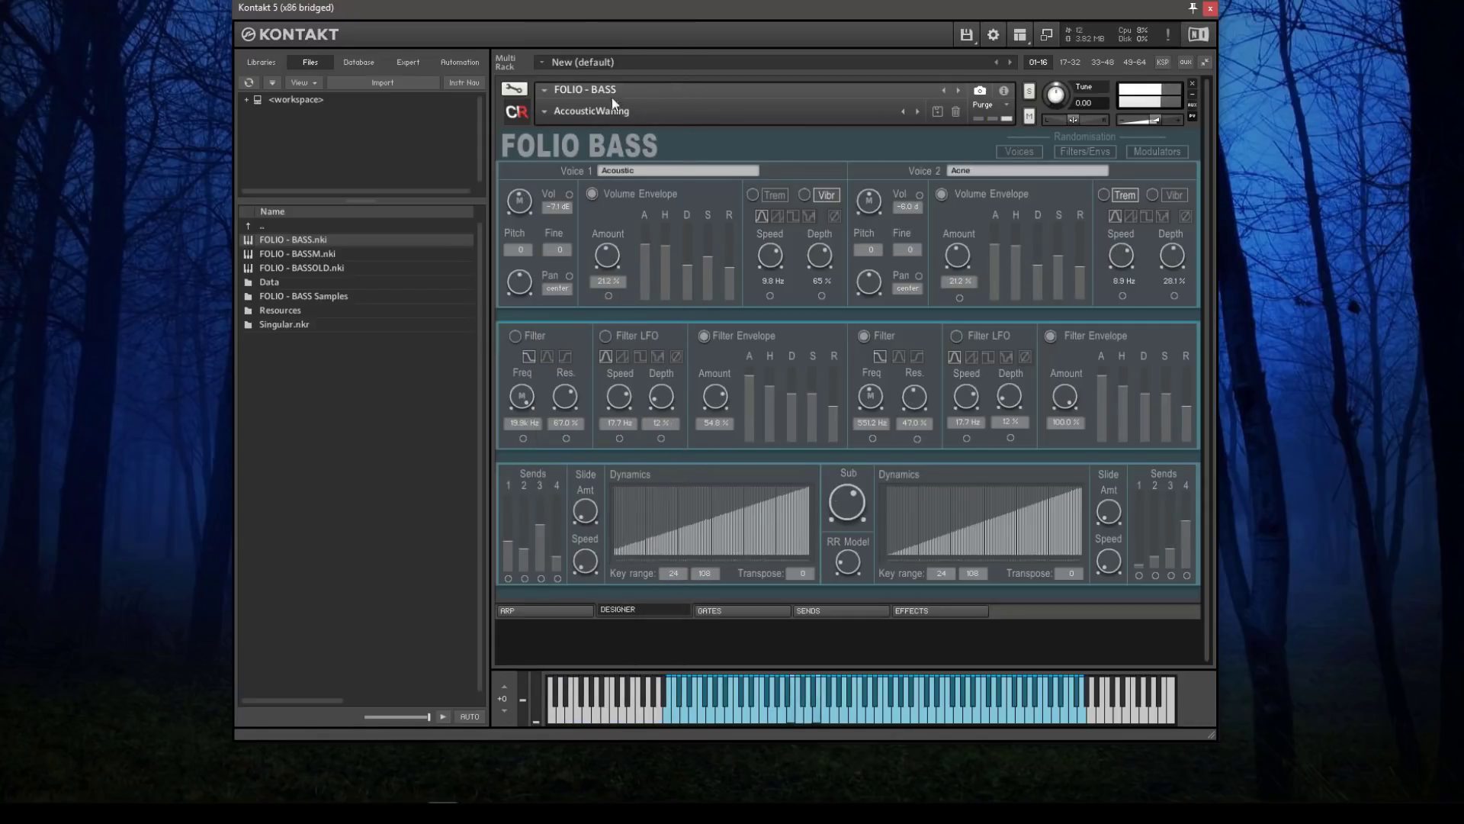
{"action": "left_click", "coordinate": [611, 111]}
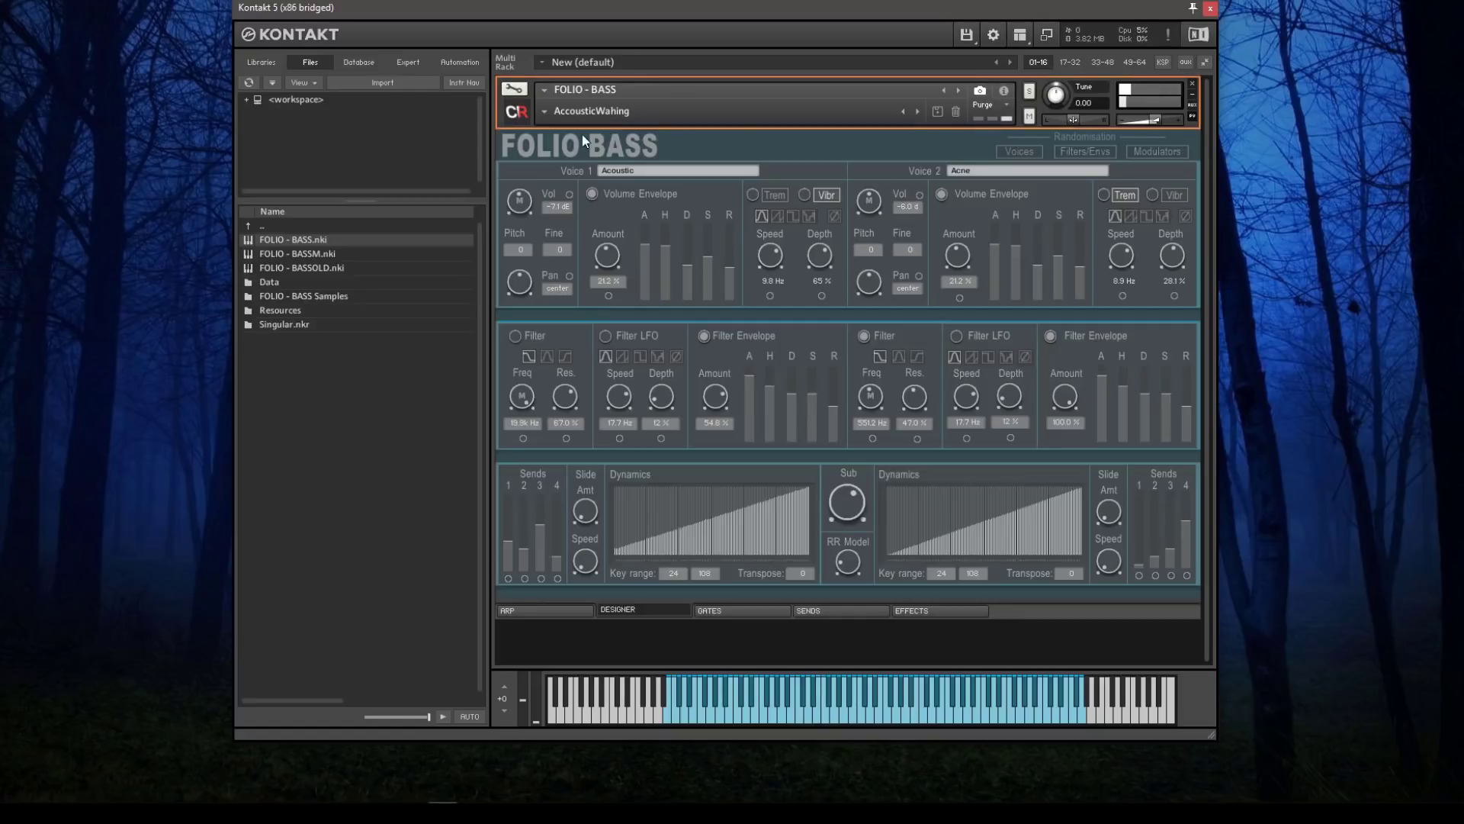
{"action": "left_click", "coordinate": [916, 112]}
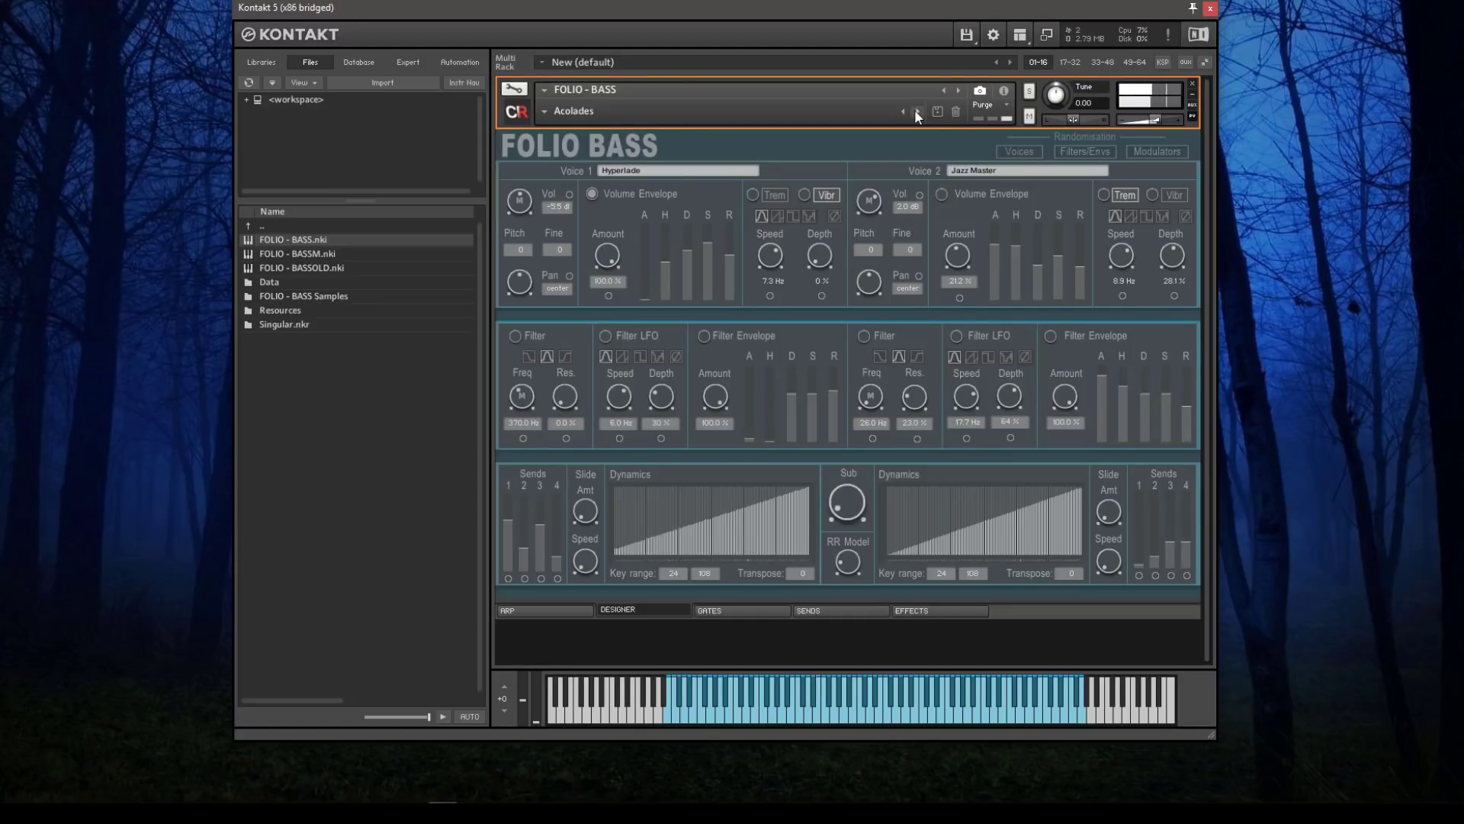
{"action": "left_click", "coordinate": [915, 110]}
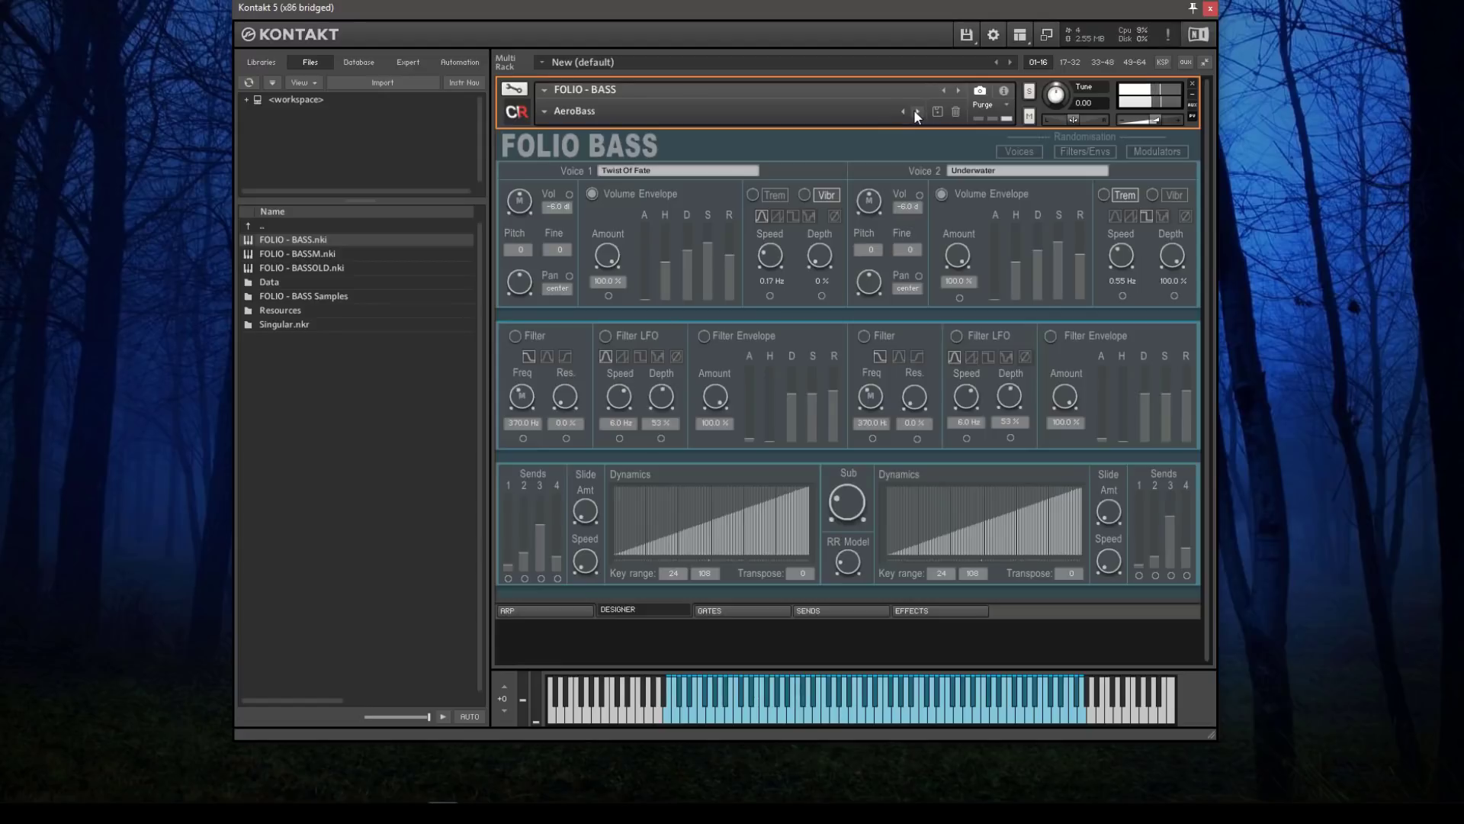
{"action": "left_click", "coordinate": [915, 111]}
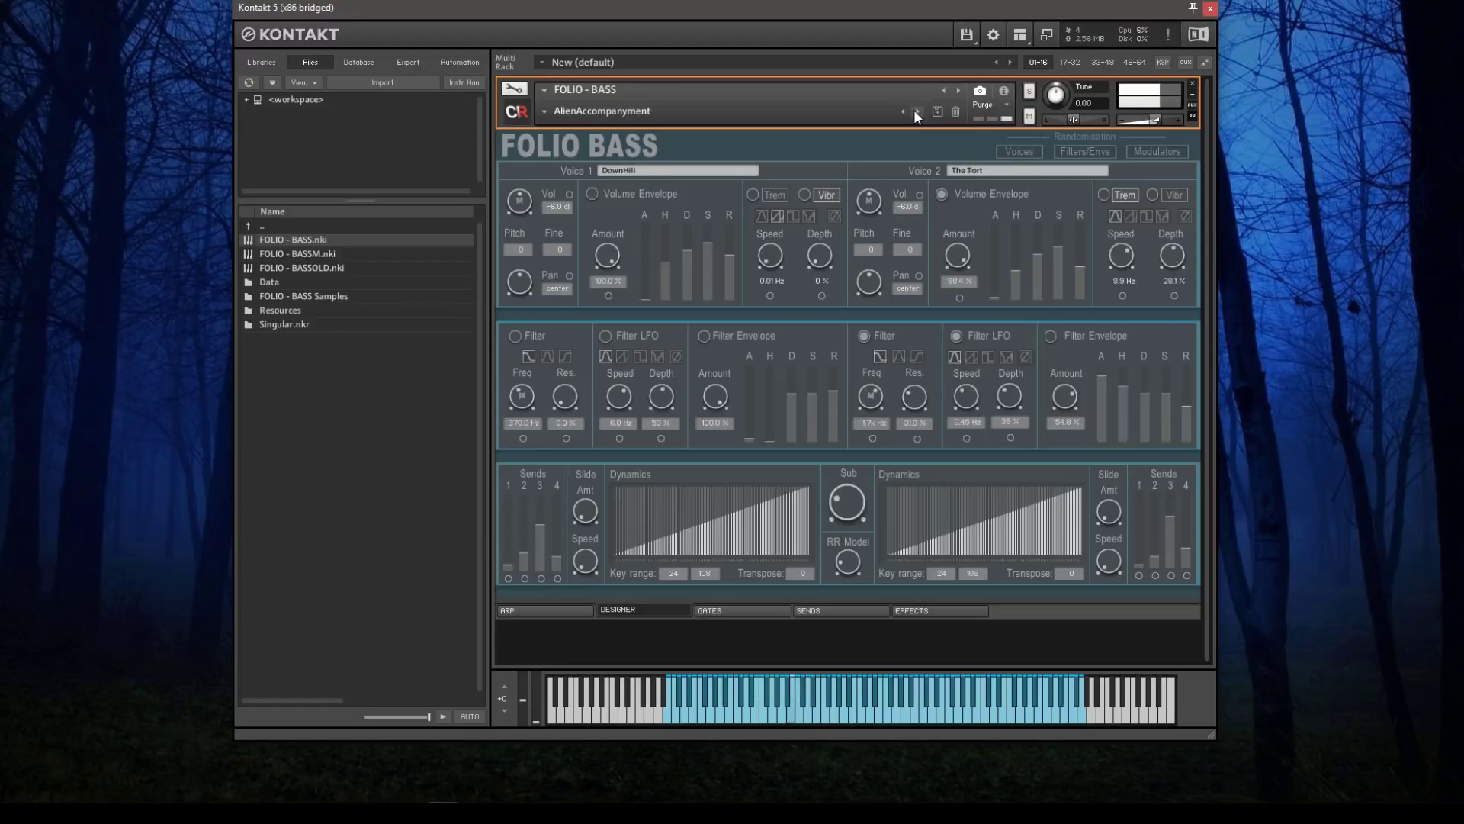